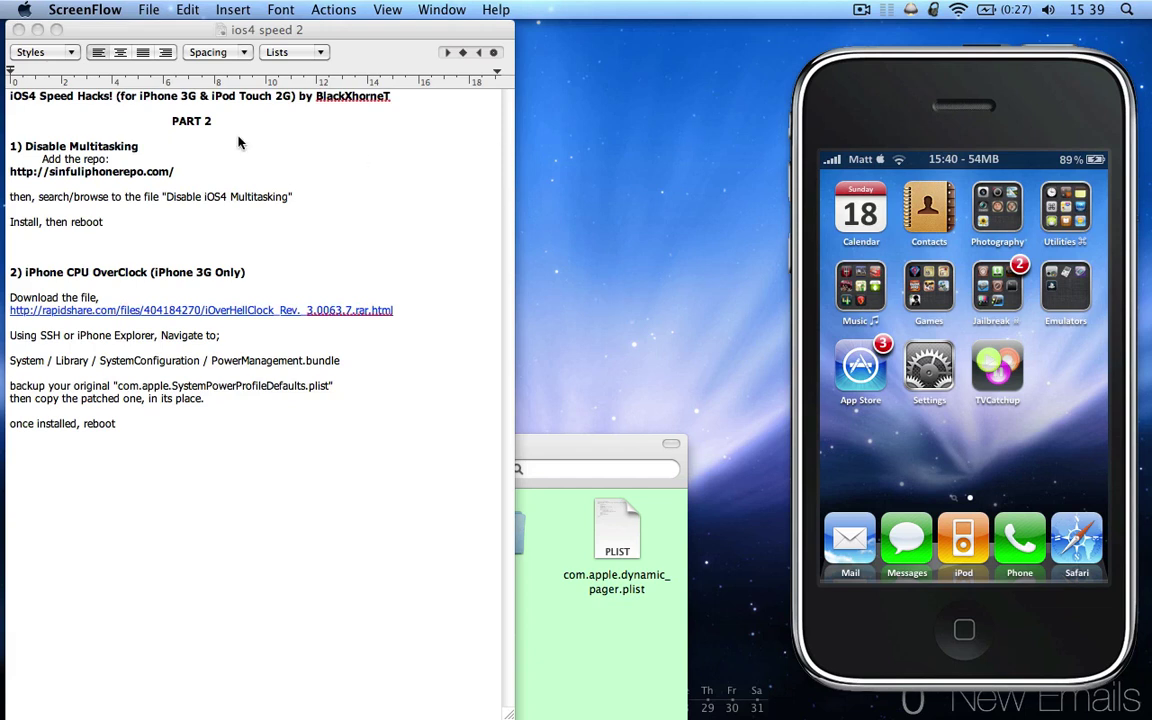
Activate the iOS4 speed hacks notes and highlight the '1) Disable Multitasking' heading
click(145, 148)
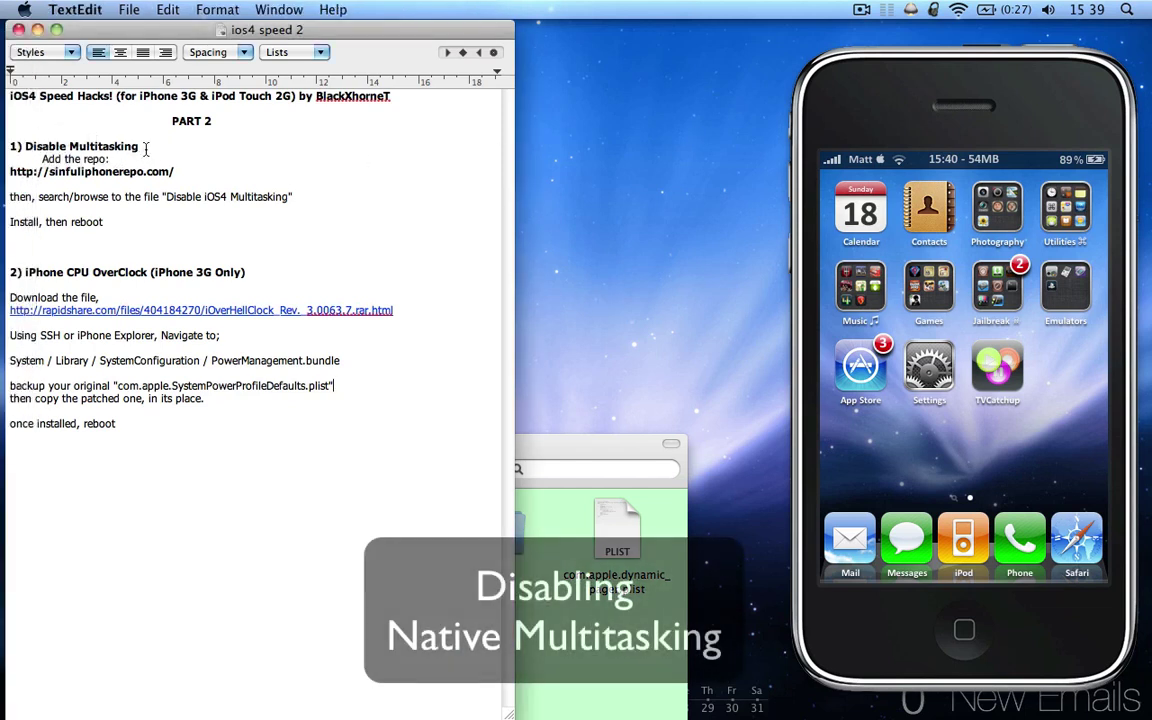
drag(145, 148, 8, 147)
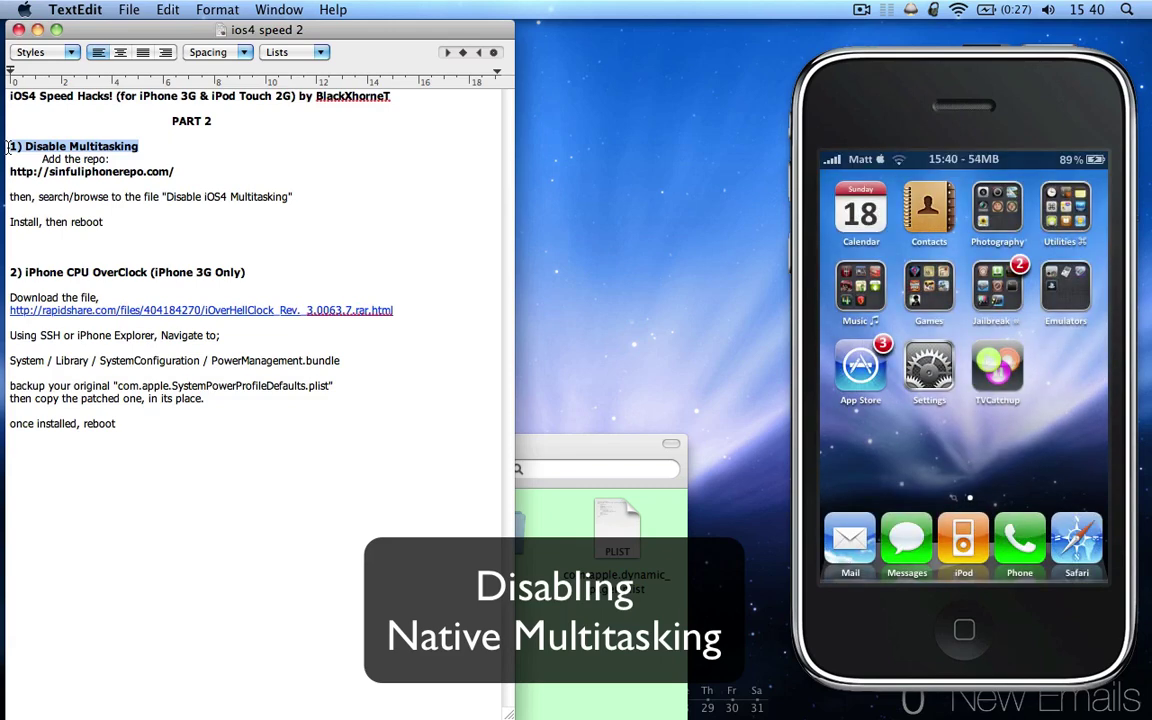
Clear the heading highlight and highlight the SiNfuL repo address in the notes
click(271, 161)
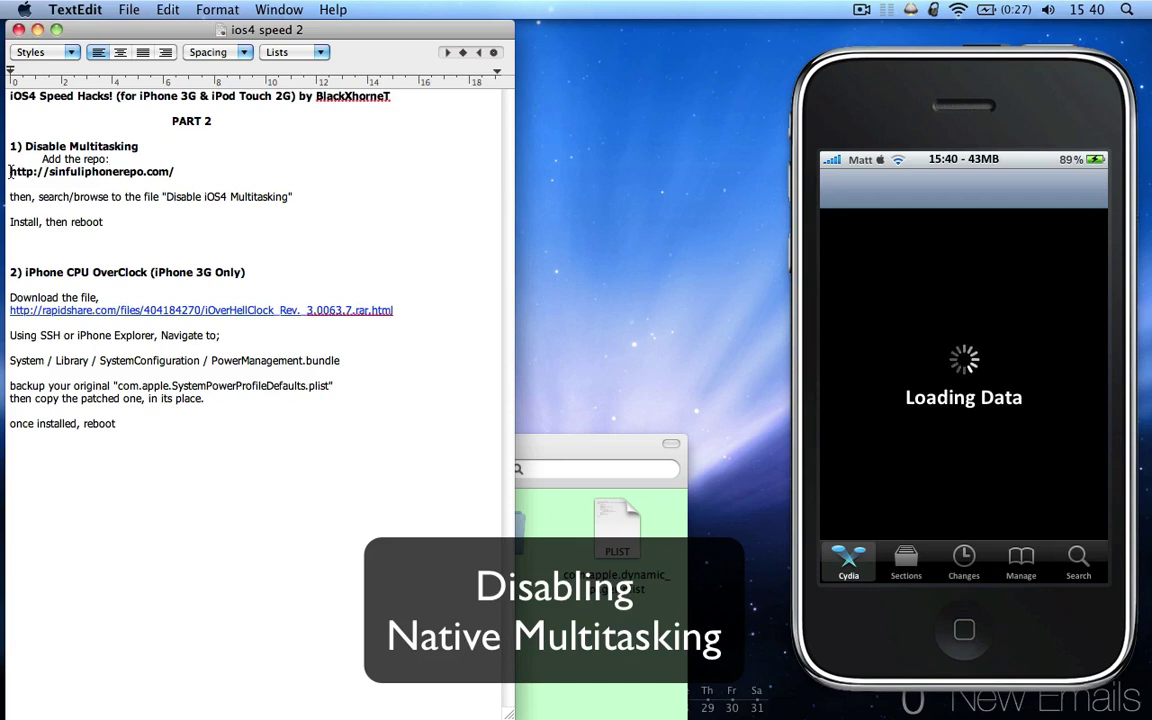
drag(10, 171, 180, 173)
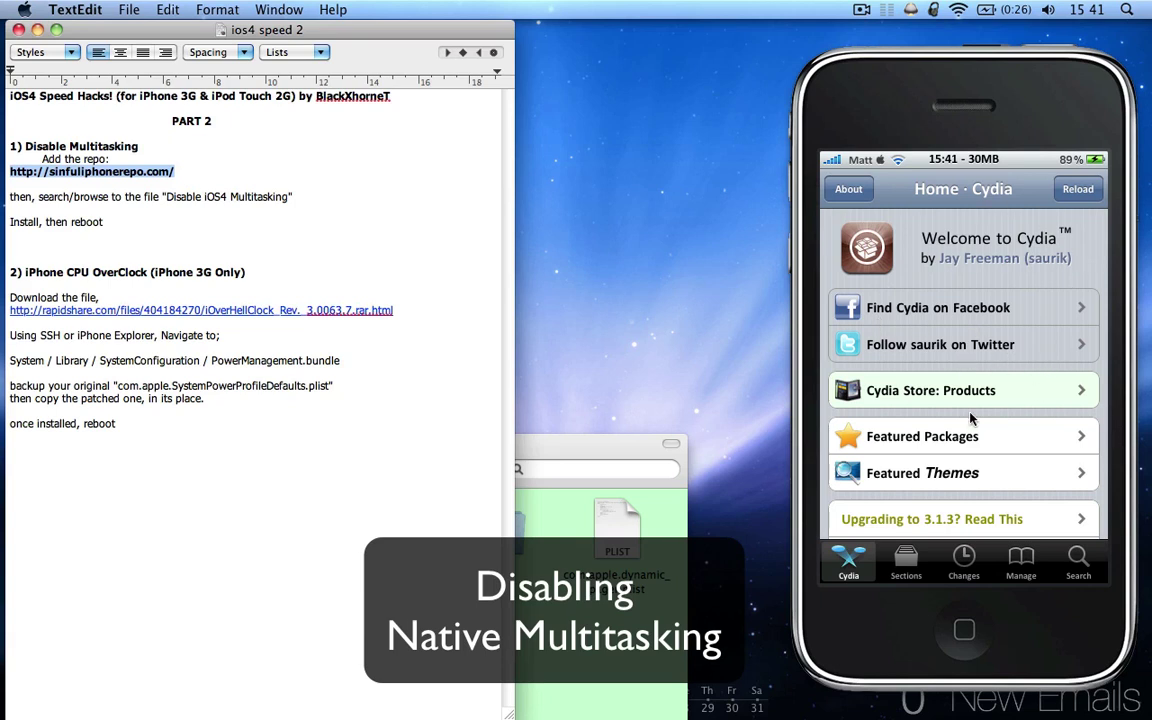
Go to Manage > Sources, switch the list to edit mode and start adding a source
click(1021, 566)
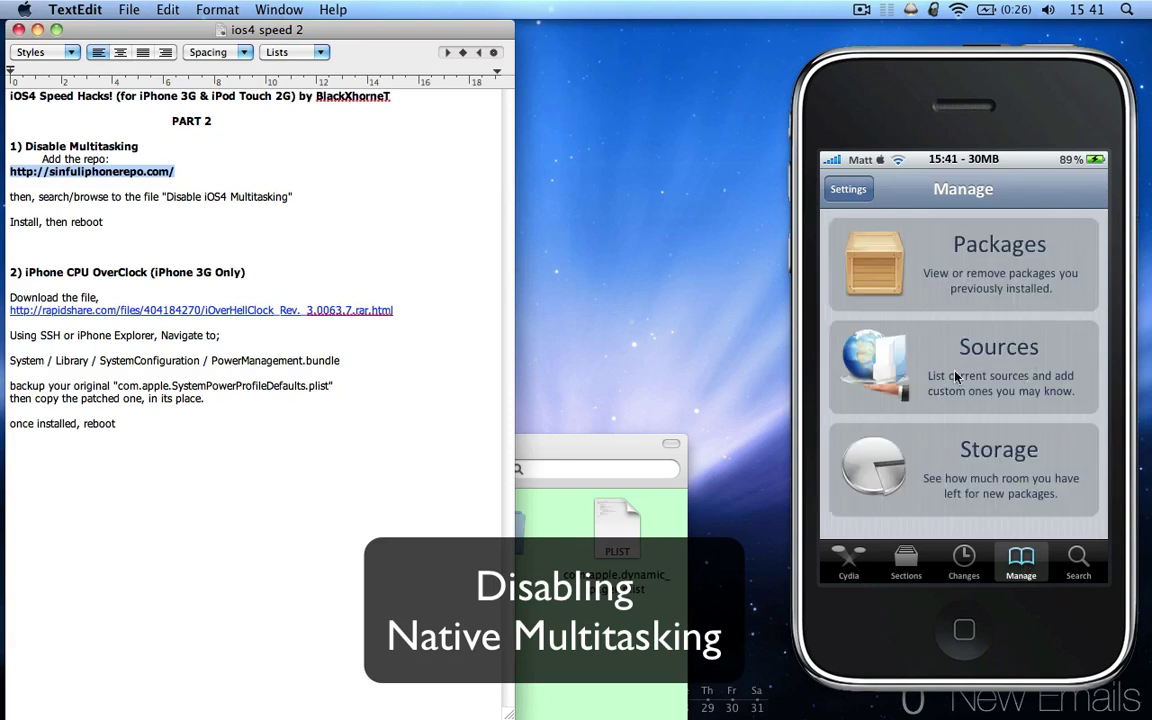
click(955, 376)
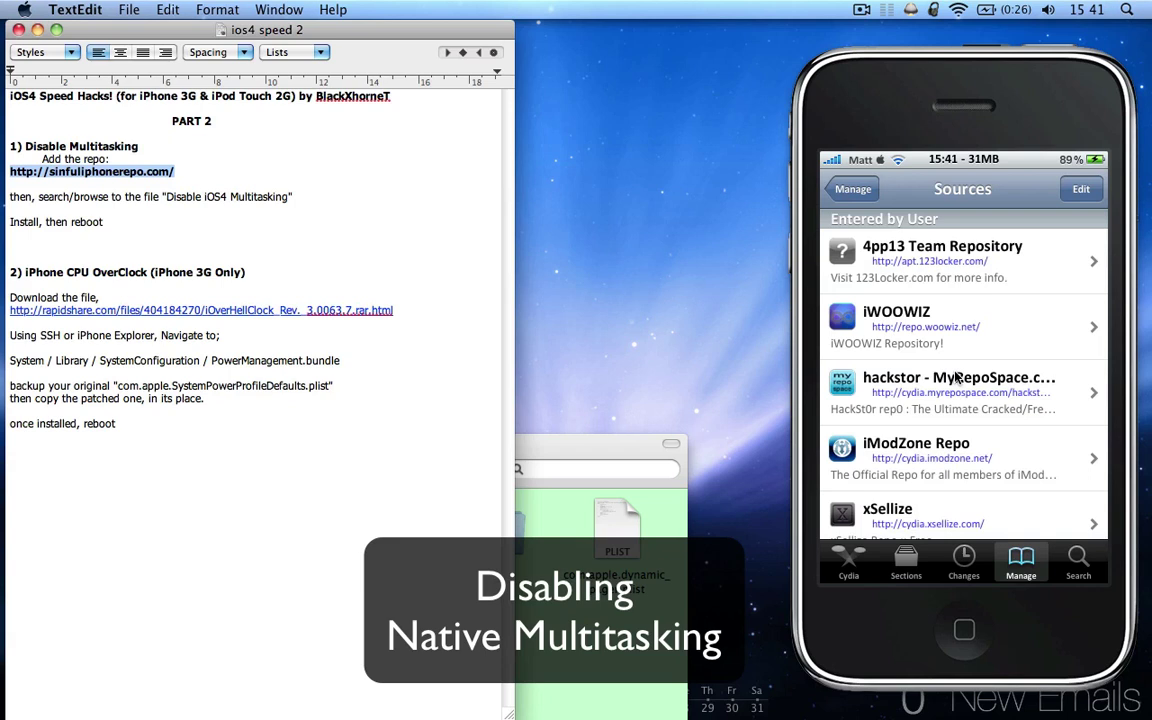
click(1081, 191)
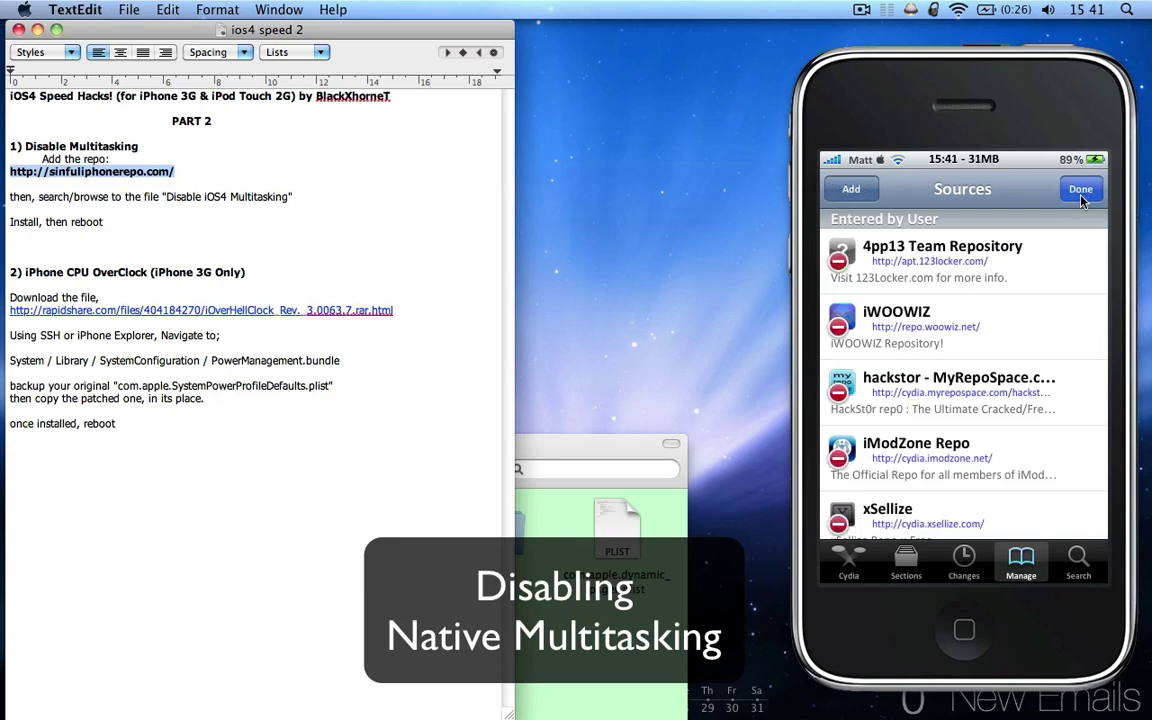
click(862, 192)
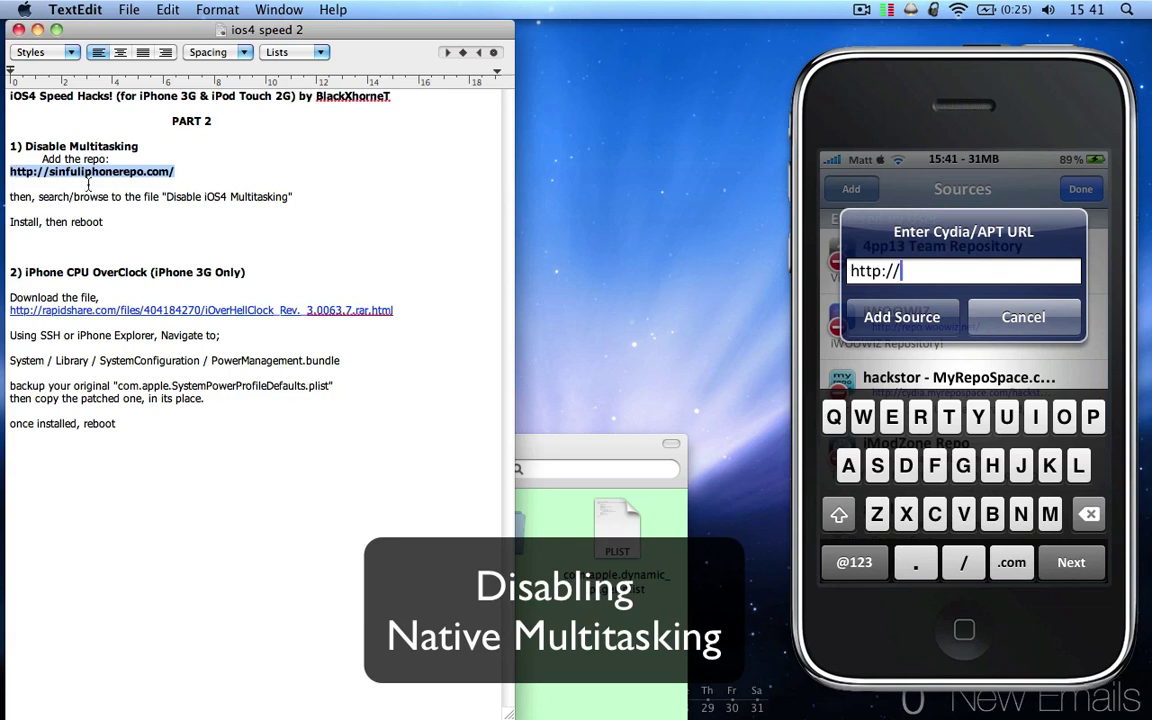
text(sinf)
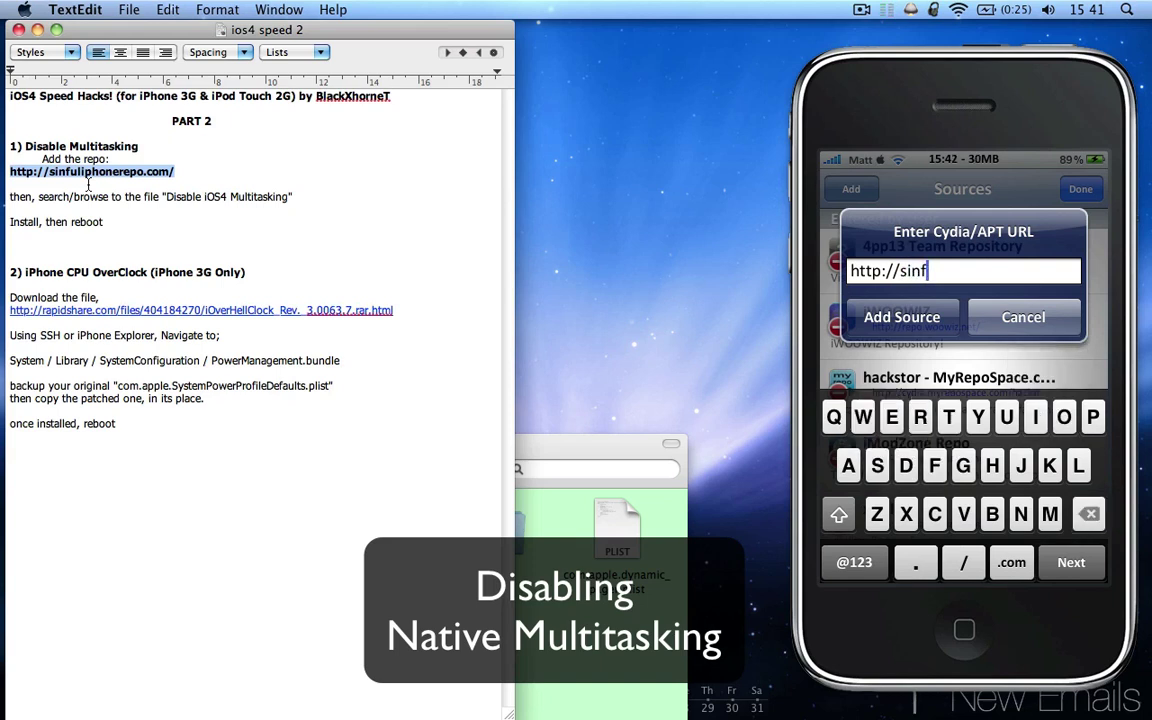
text(ul)
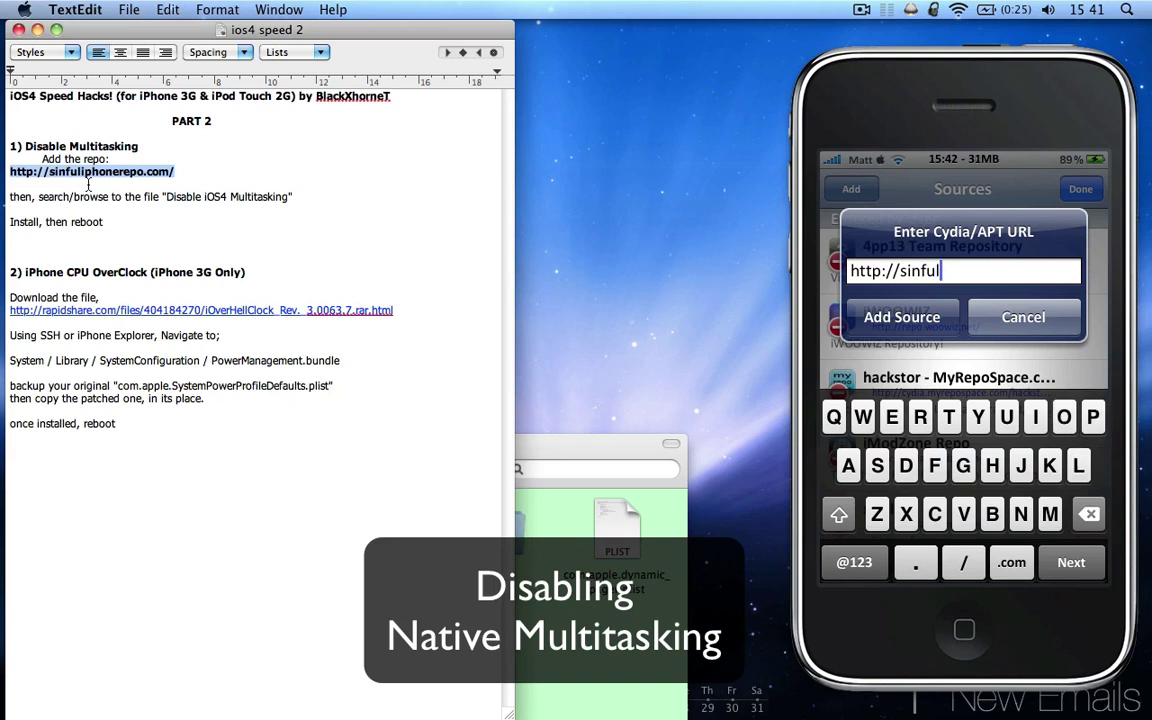
text(iphonerepo)
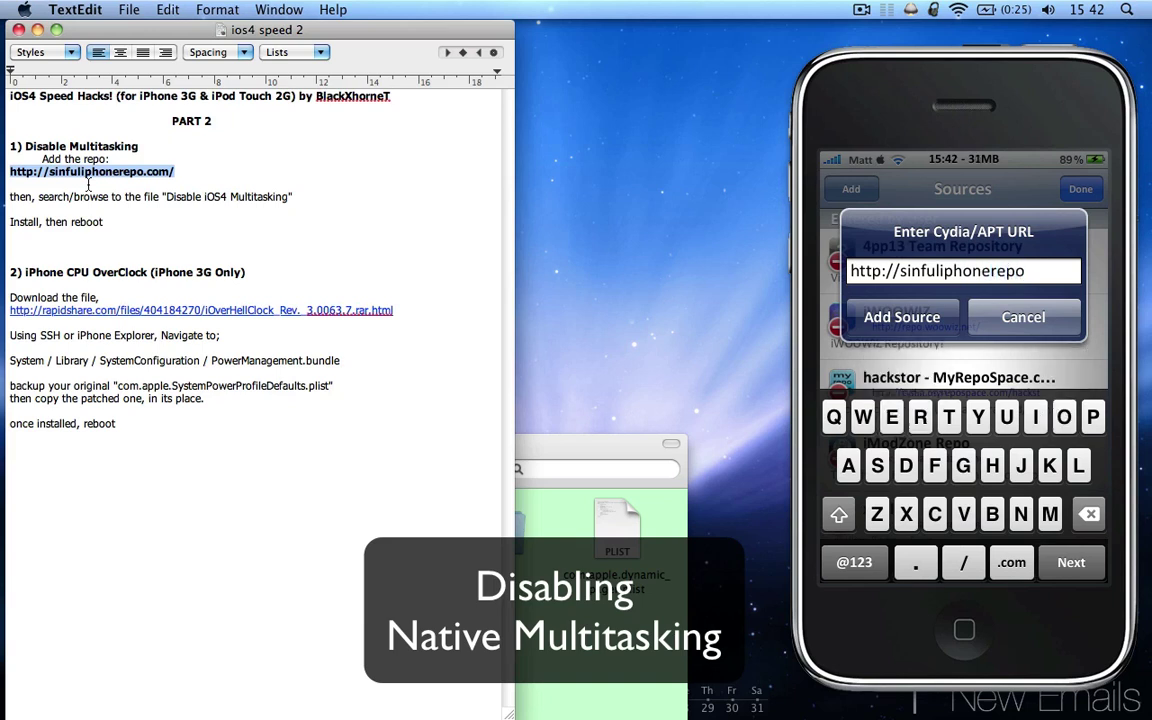
text(.com/)
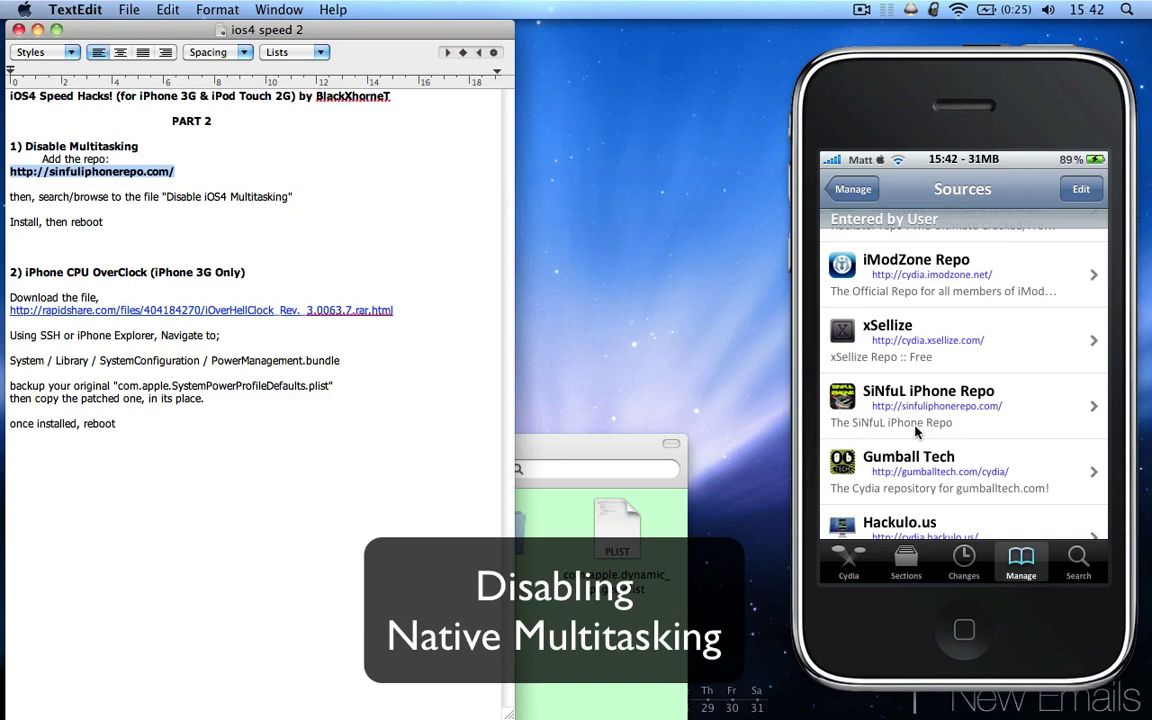
Open SiNfuL iPhone Repo and go to the Disable iOS4 Multitasking package page
click(916, 430)
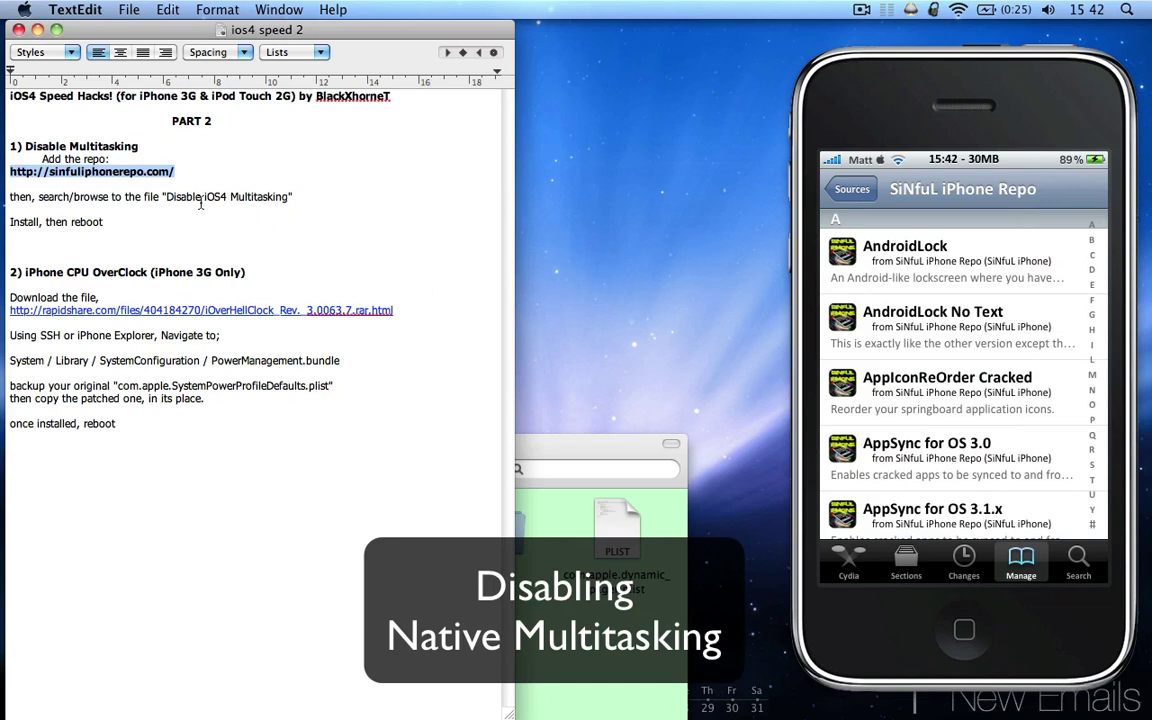
drag(166, 197, 289, 199)
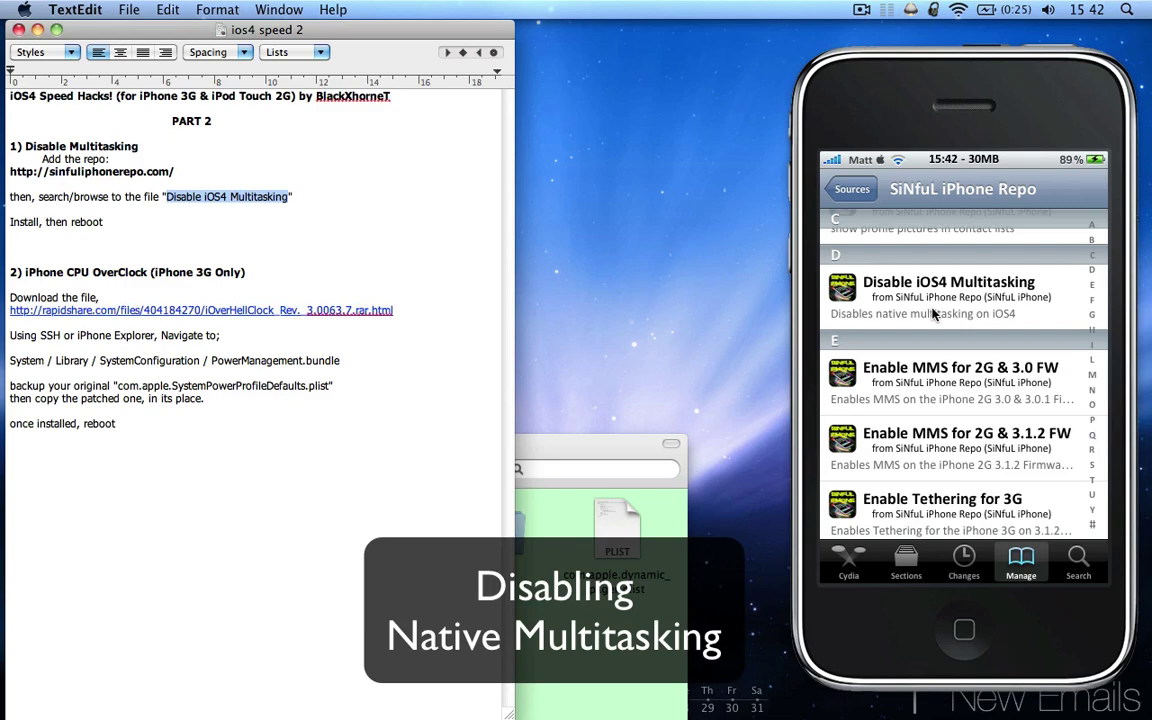
click(932, 314)
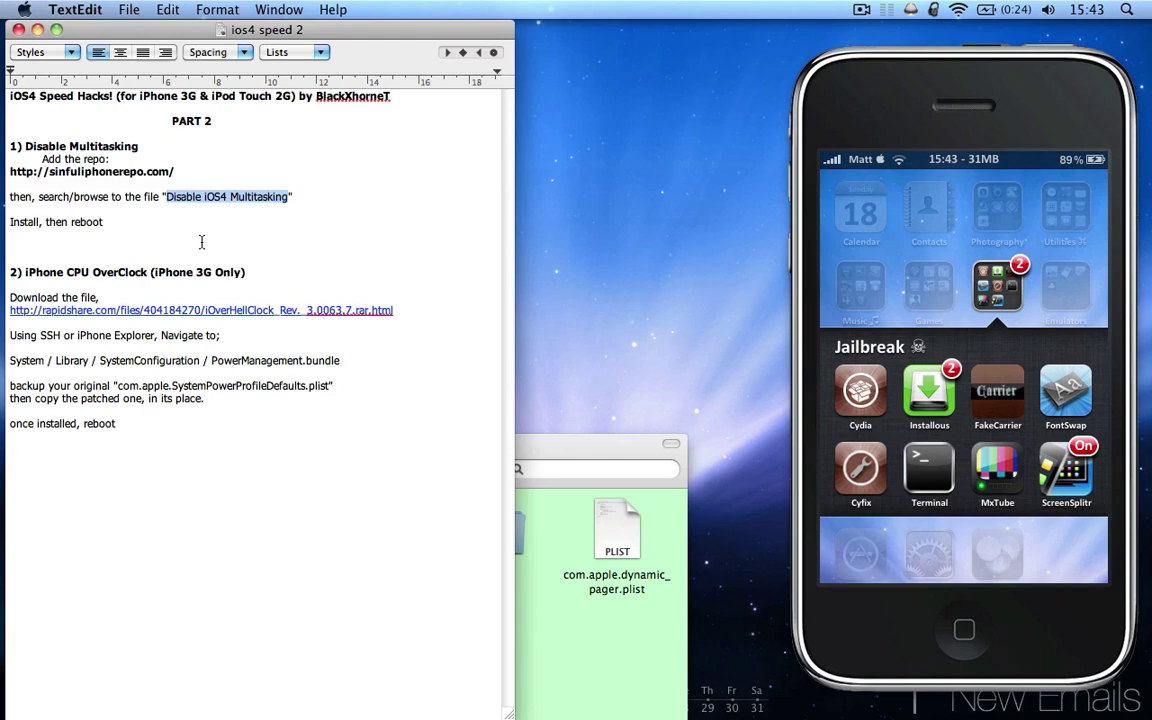
triple_click(14, 272)
drag(139, 293, 249, 272)
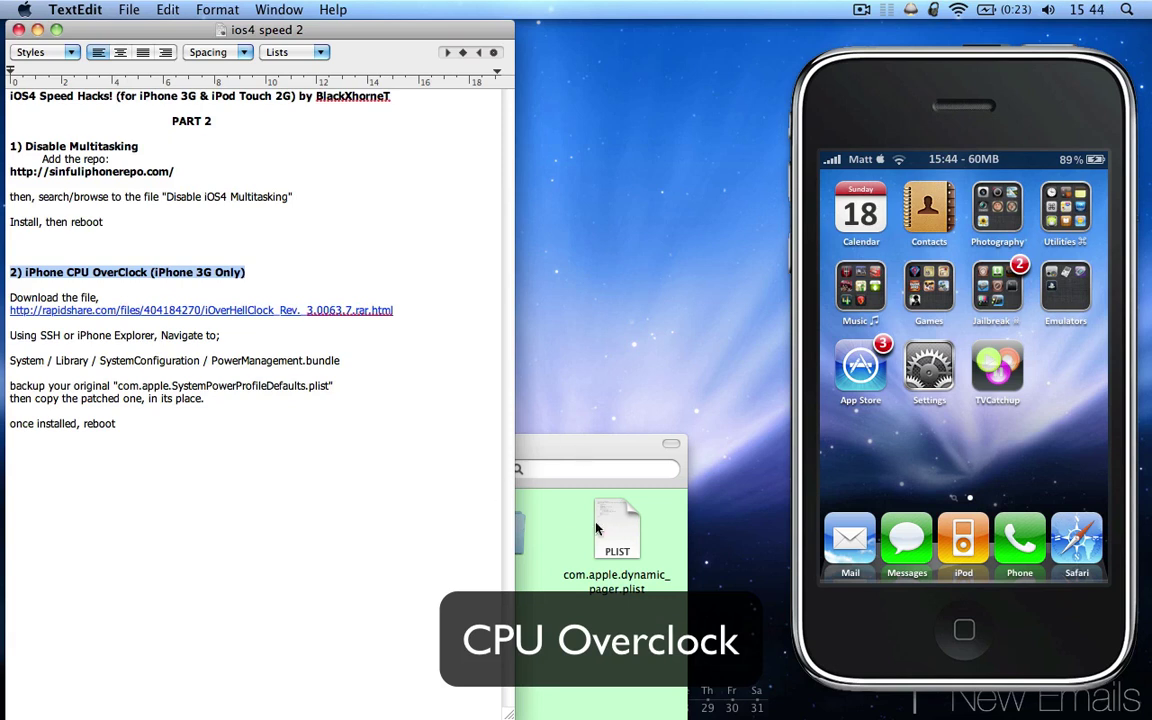
click(386, 467)
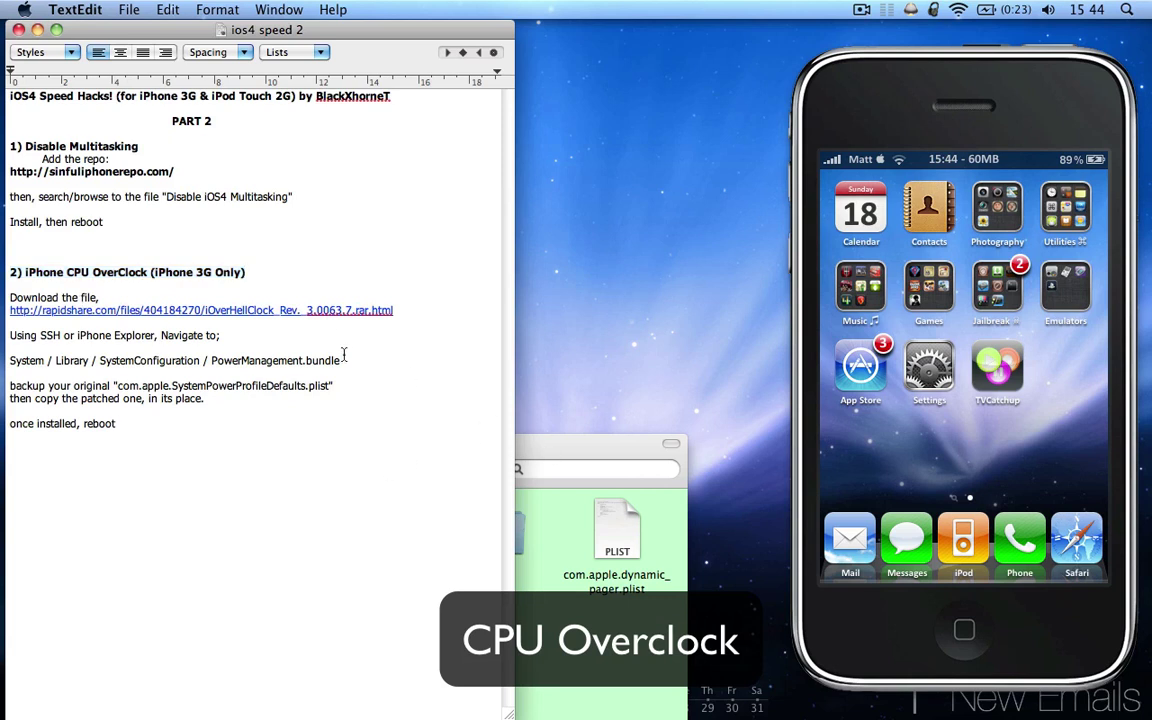
Download iOverHellClock_Rev._3.0063.7.rar from RapidShare as a free user, then close Chrome
click(266, 312)
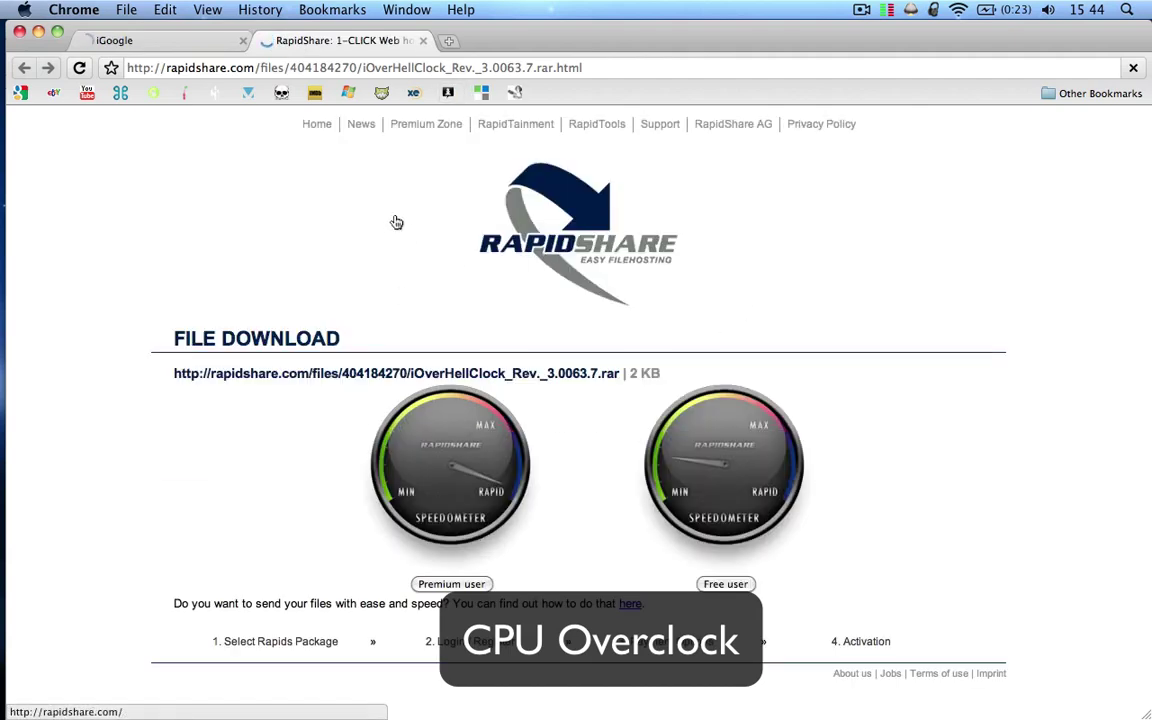
scroll(470, 290, down, 5)
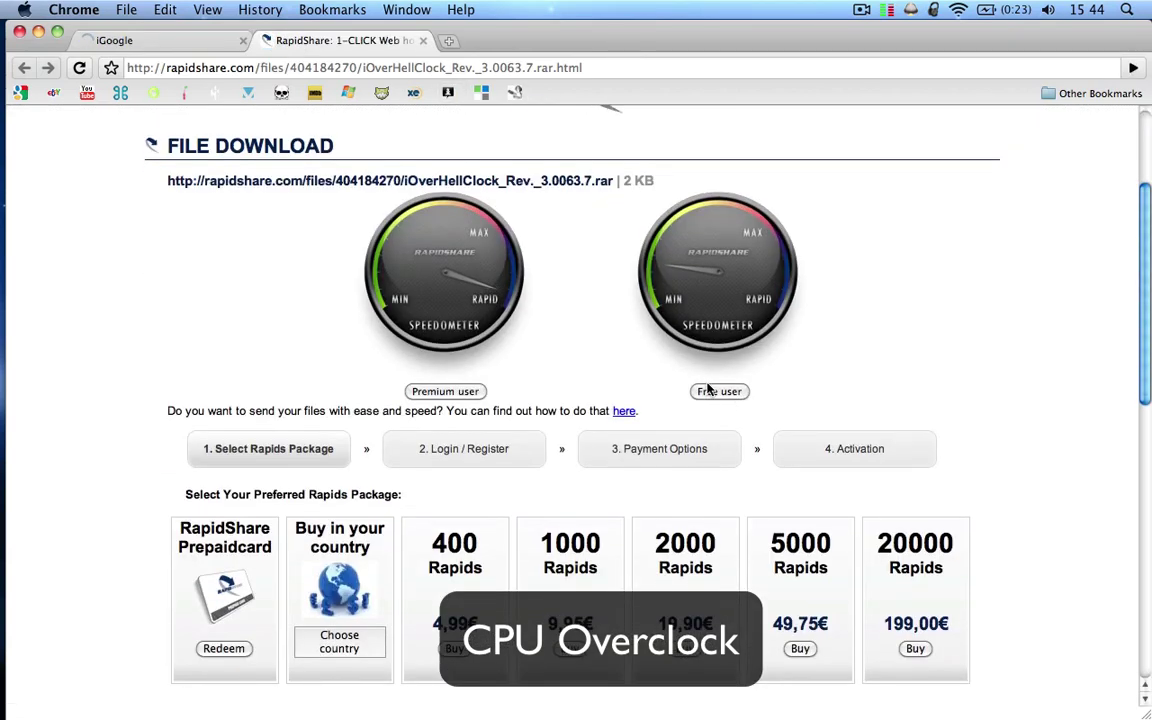
click(710, 391)
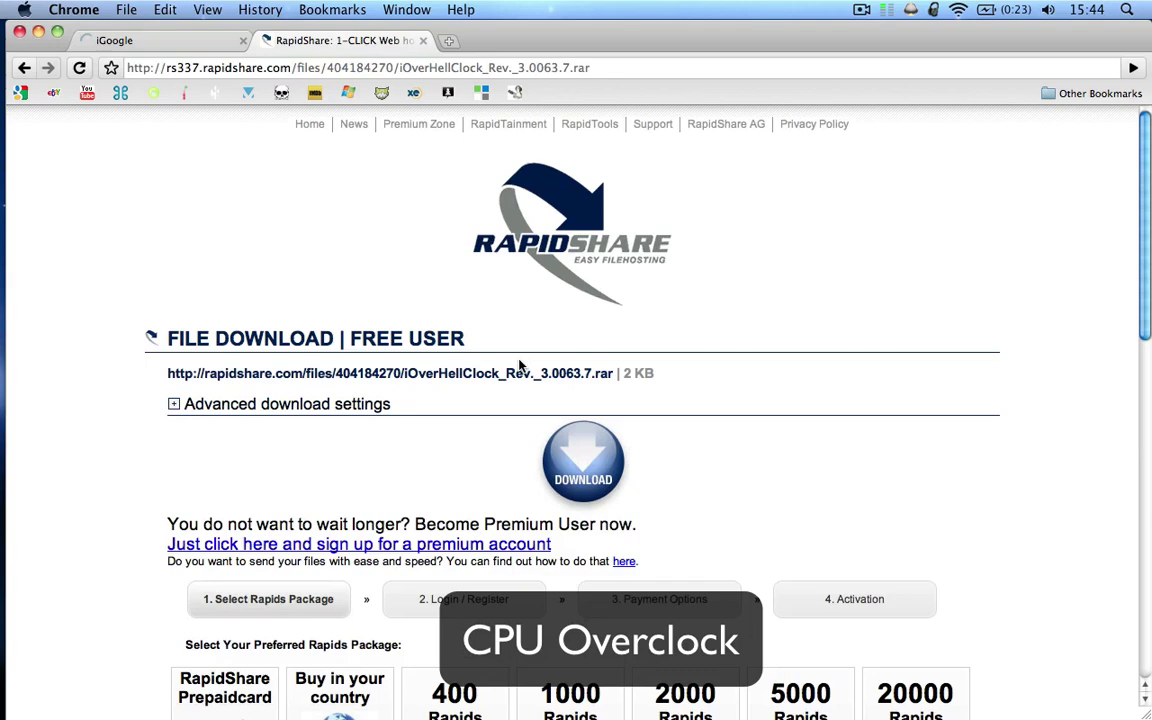
click(422, 40)
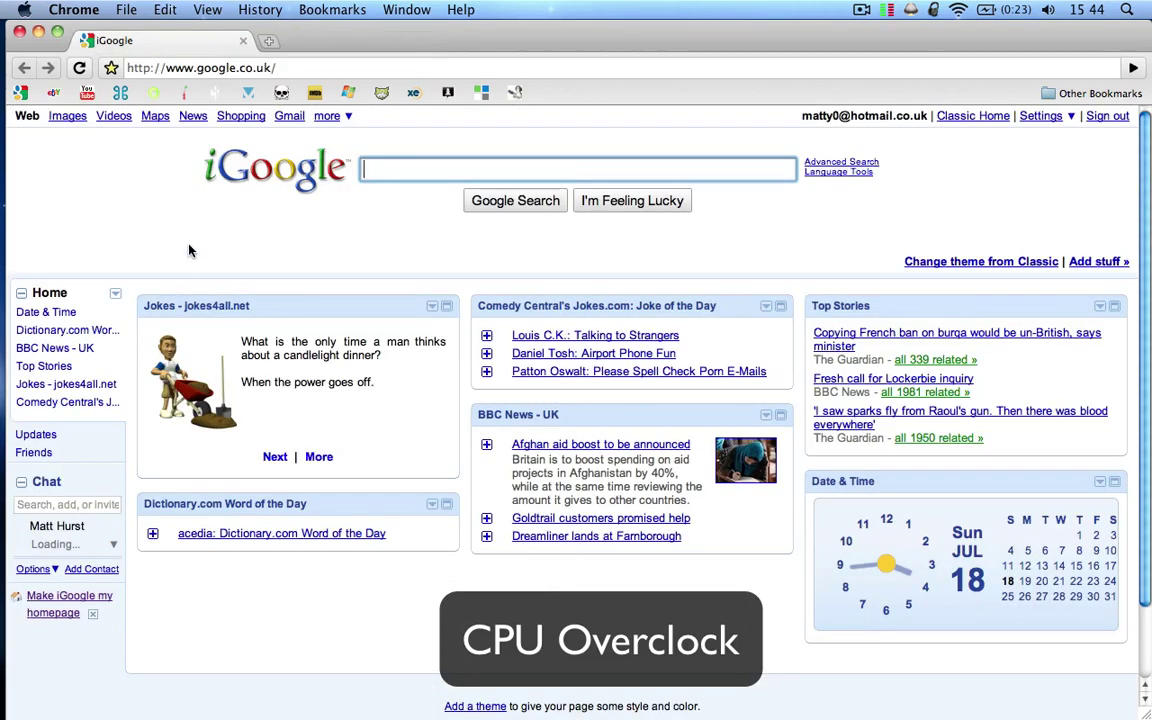
key(super+q)
In Downloads, open the iOverHellClock Rev. 3.0063.7 folder and then its 3G iOS 4 subfolder
click(605, 545)
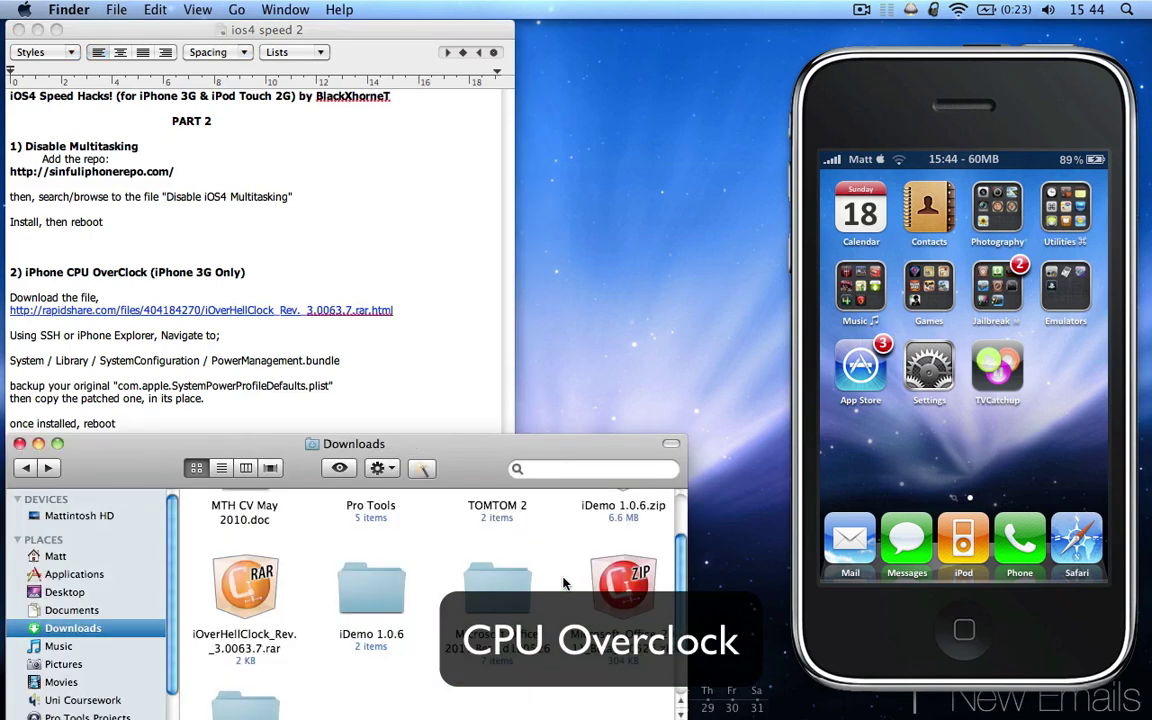
scroll(565, 583, down, 3)
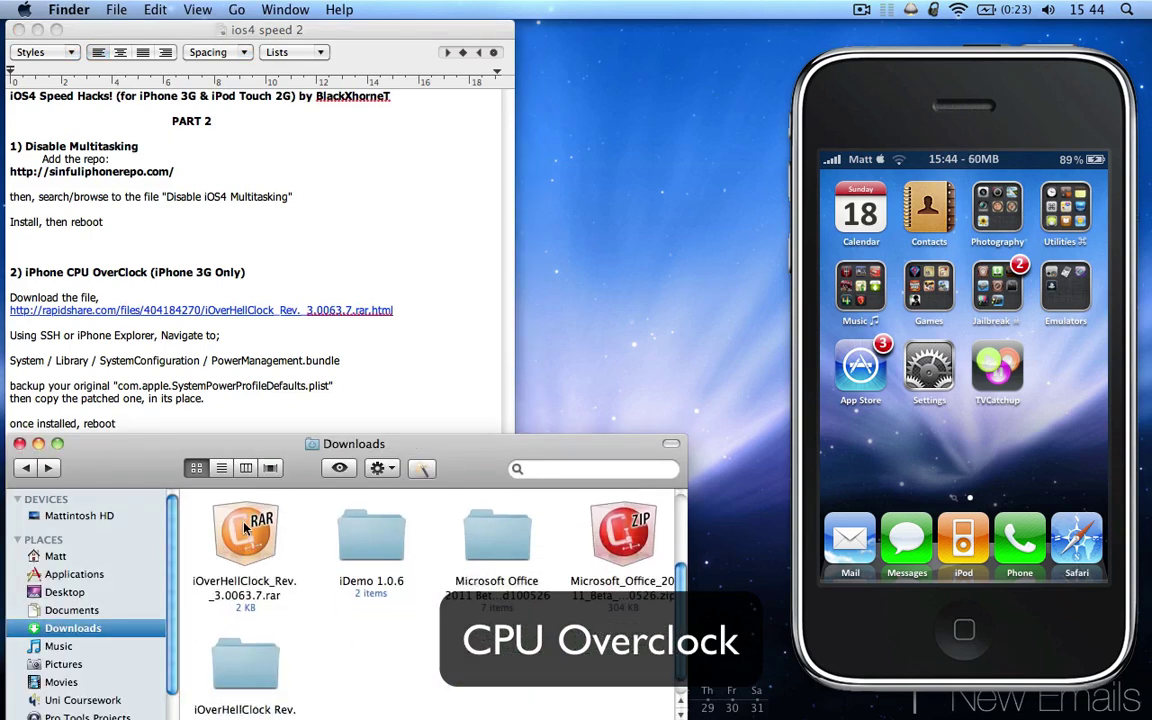
double_click(224, 680)
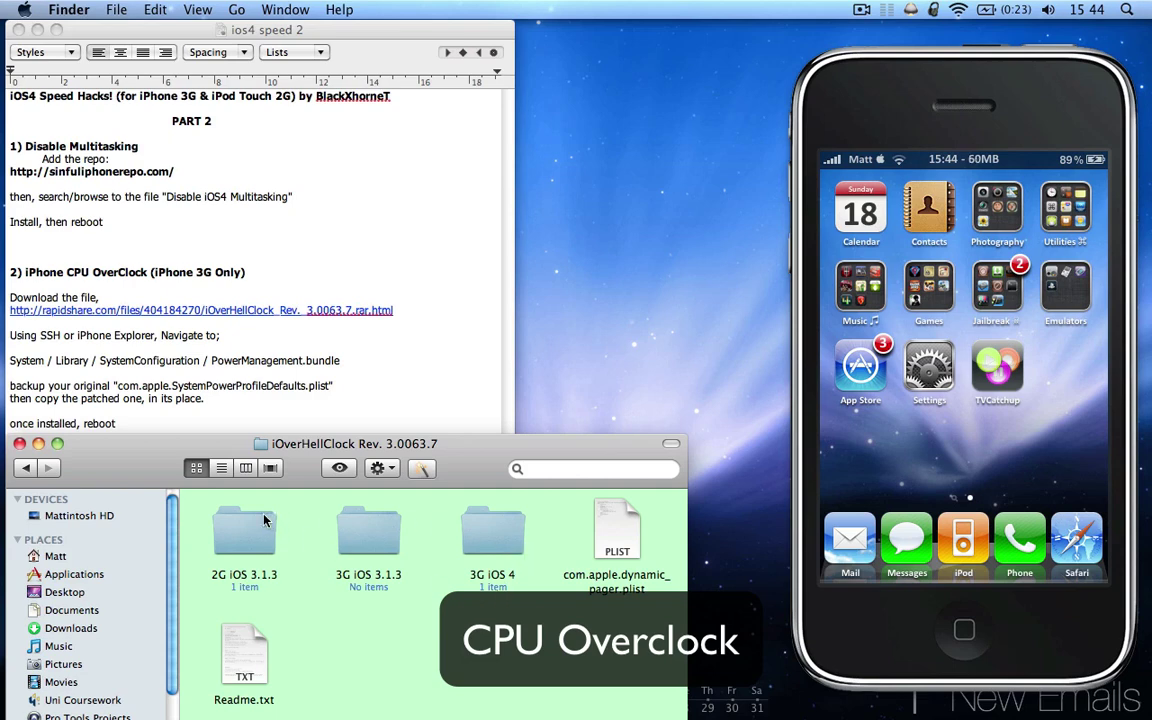
click(240, 533)
double_click(240, 533)
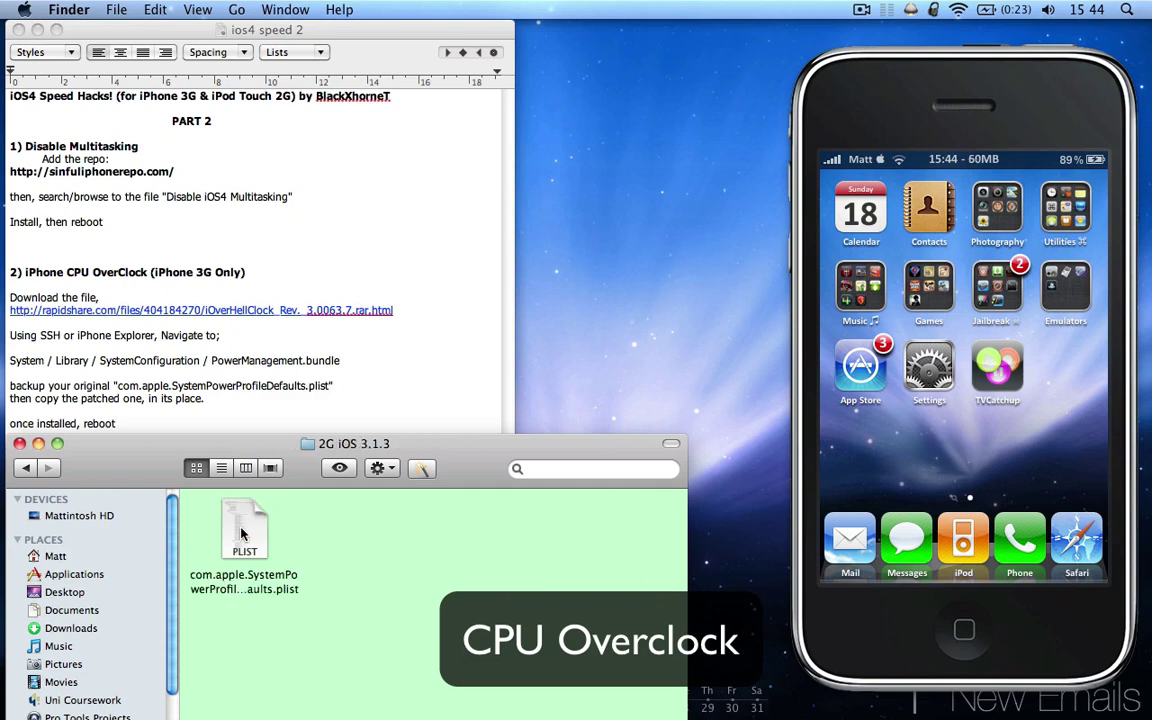
key(super+bracketleft)
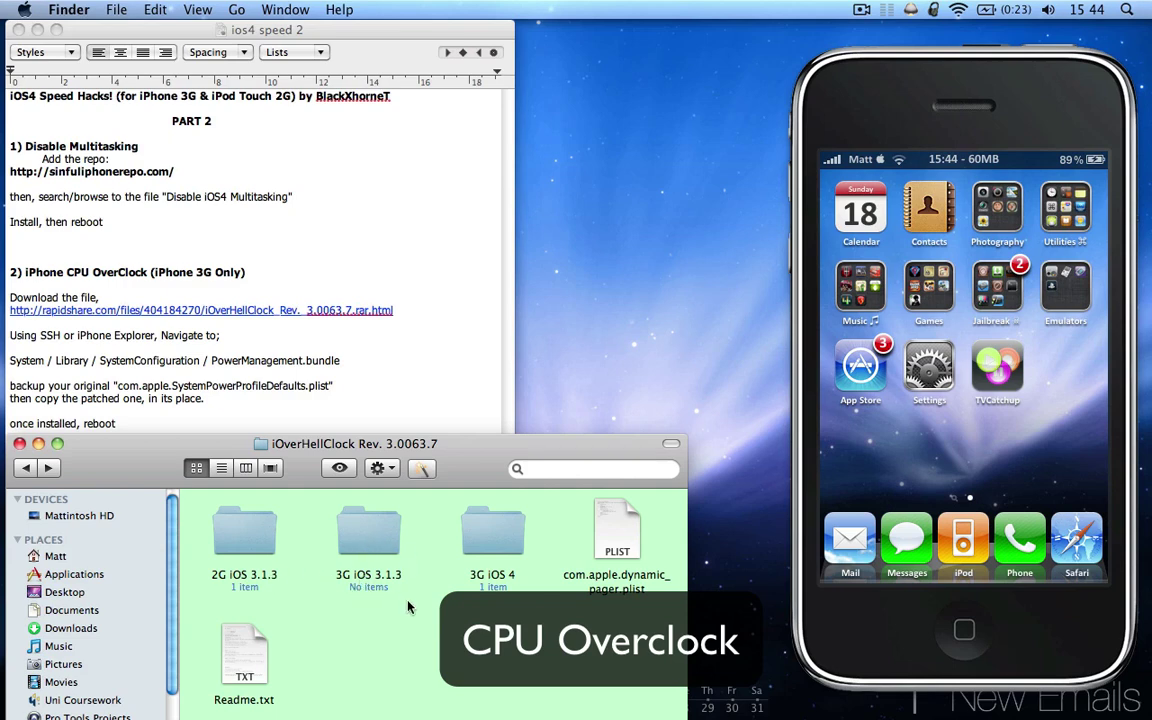
click(366, 576)
click(372, 598)
double_click(492, 537)
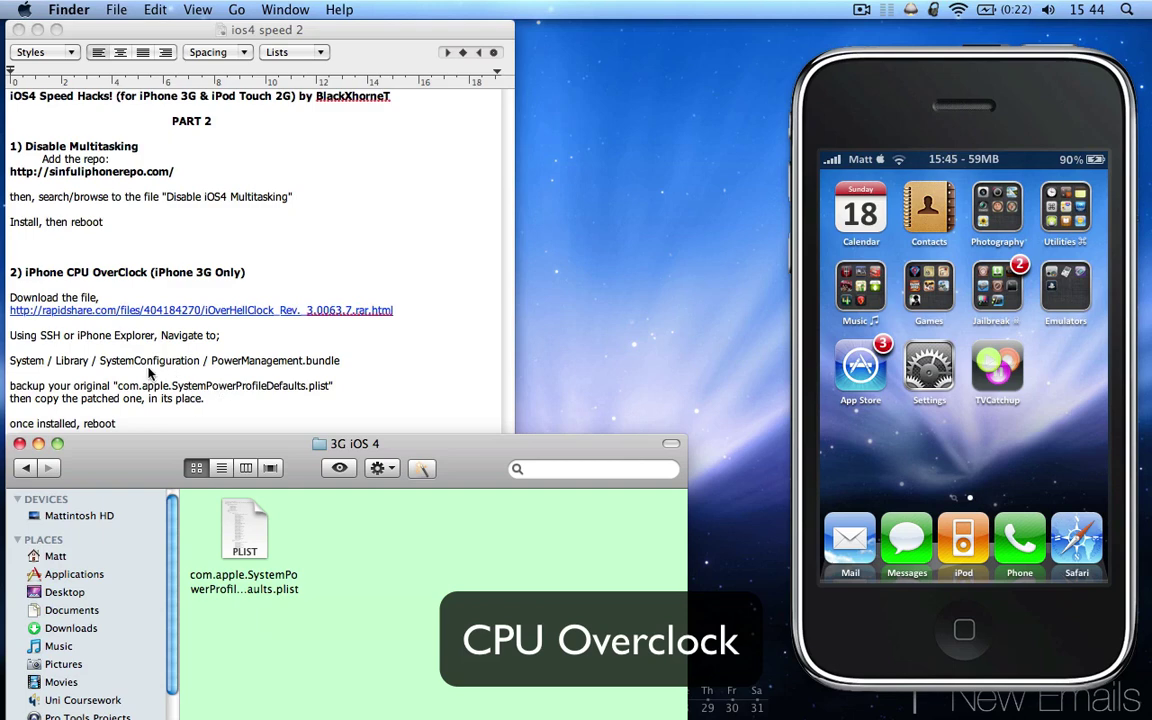
Launch iPhone Explorer from the Applications stack and shift its window slightly left
mouse_move(3, 403)
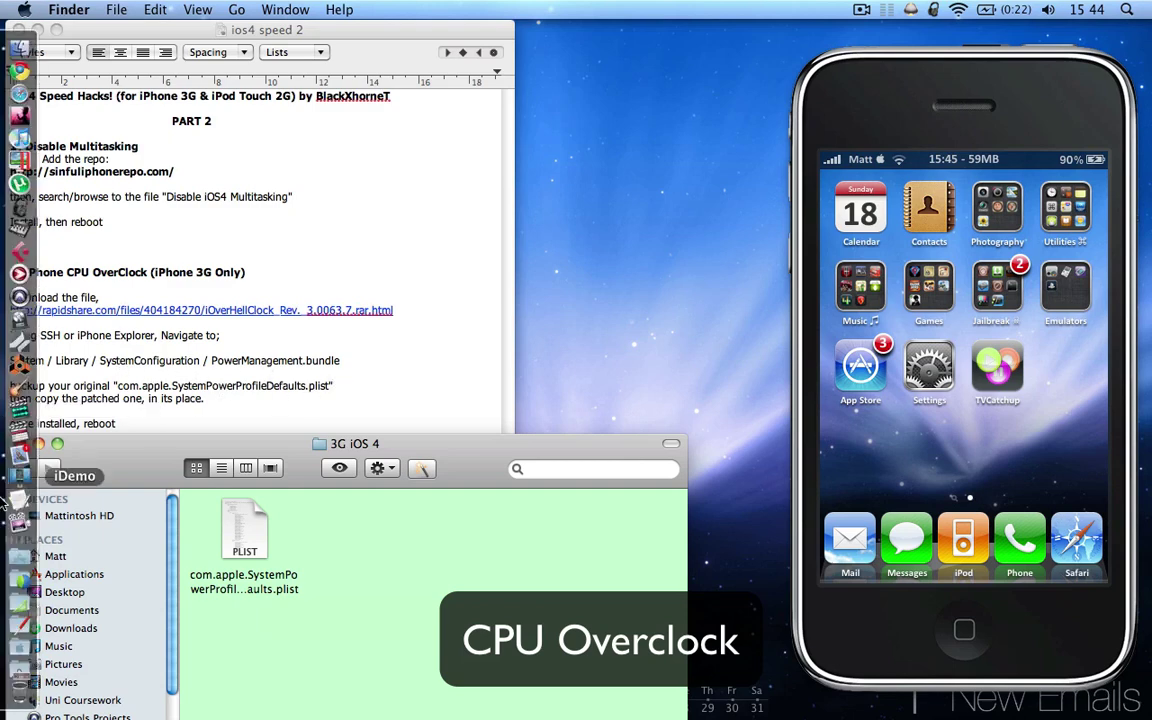
click(14, 500)
text(iphone)
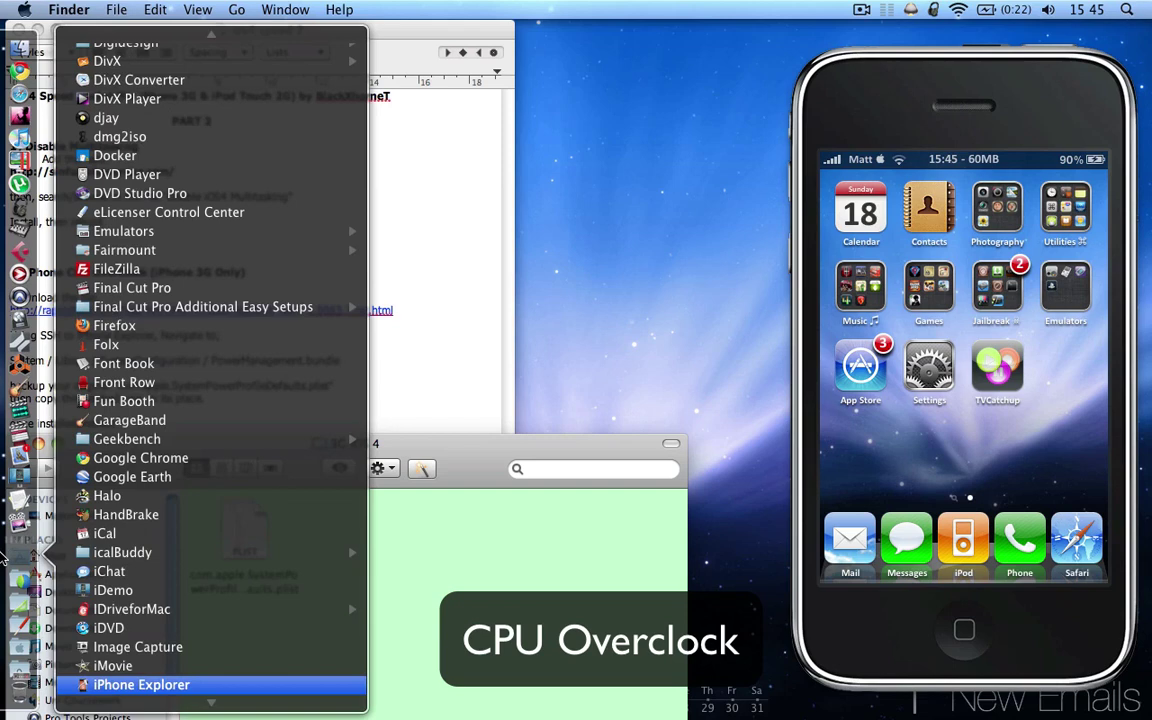
key(Return)
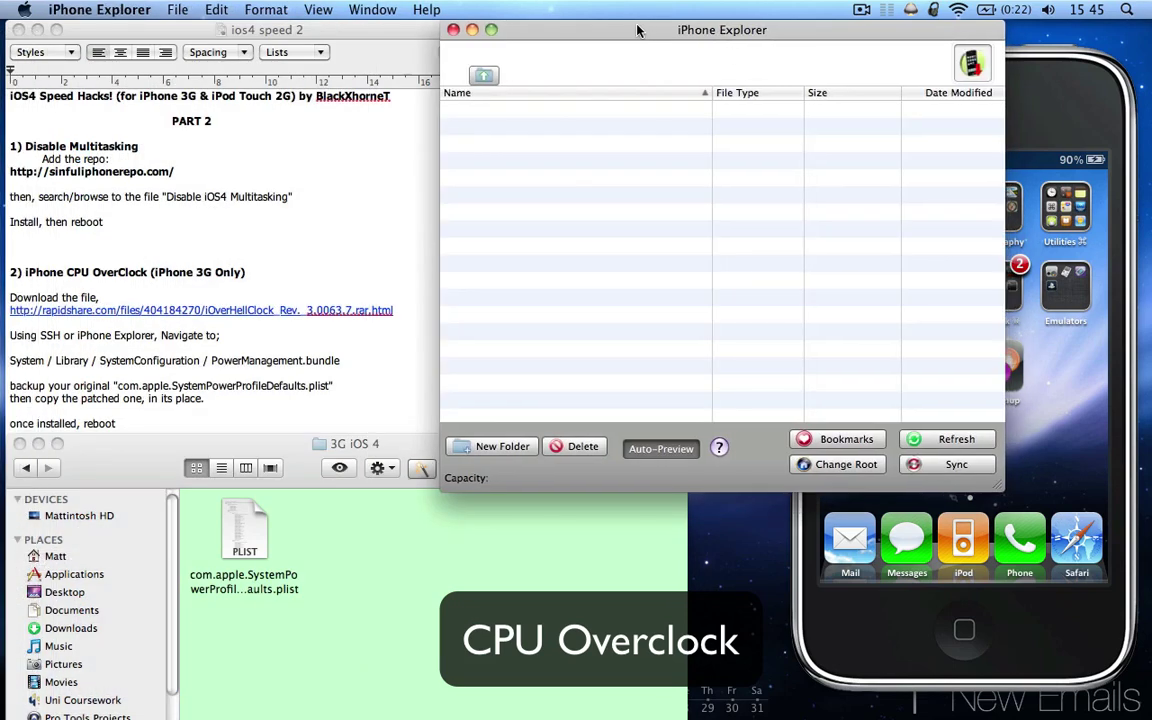
drag(637, 30, 630, 30)
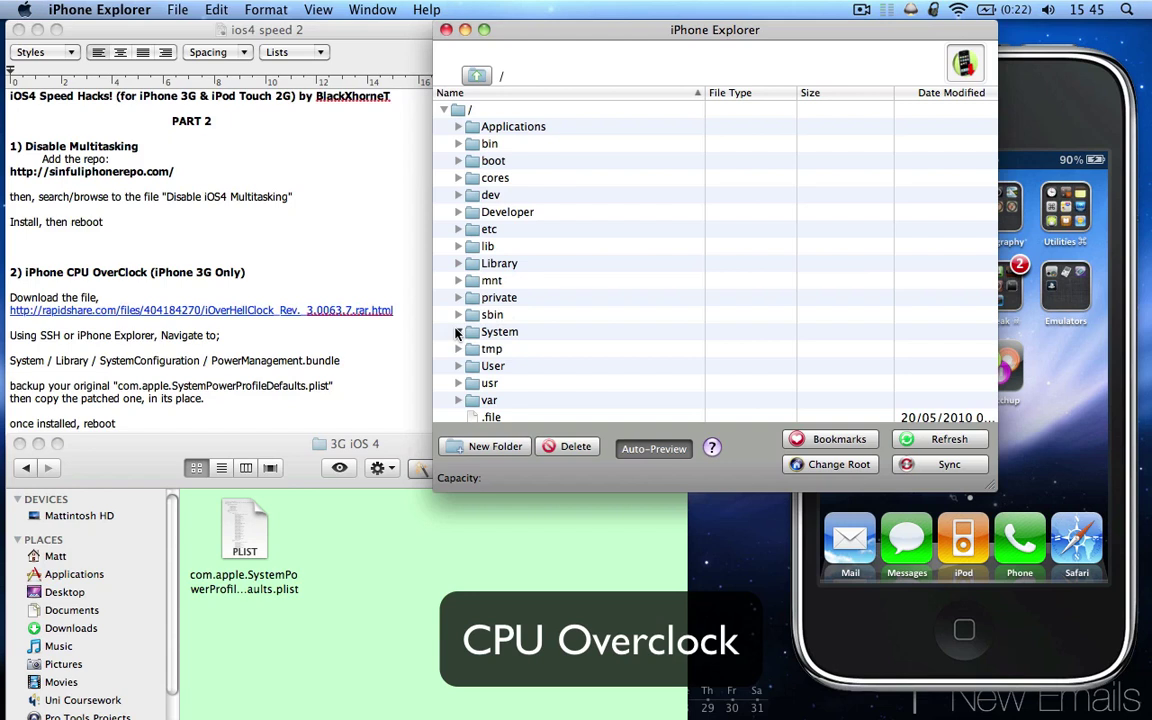
Expand System > Library > SystemConfiguration and select PowerManagement.bundle
click(457, 332)
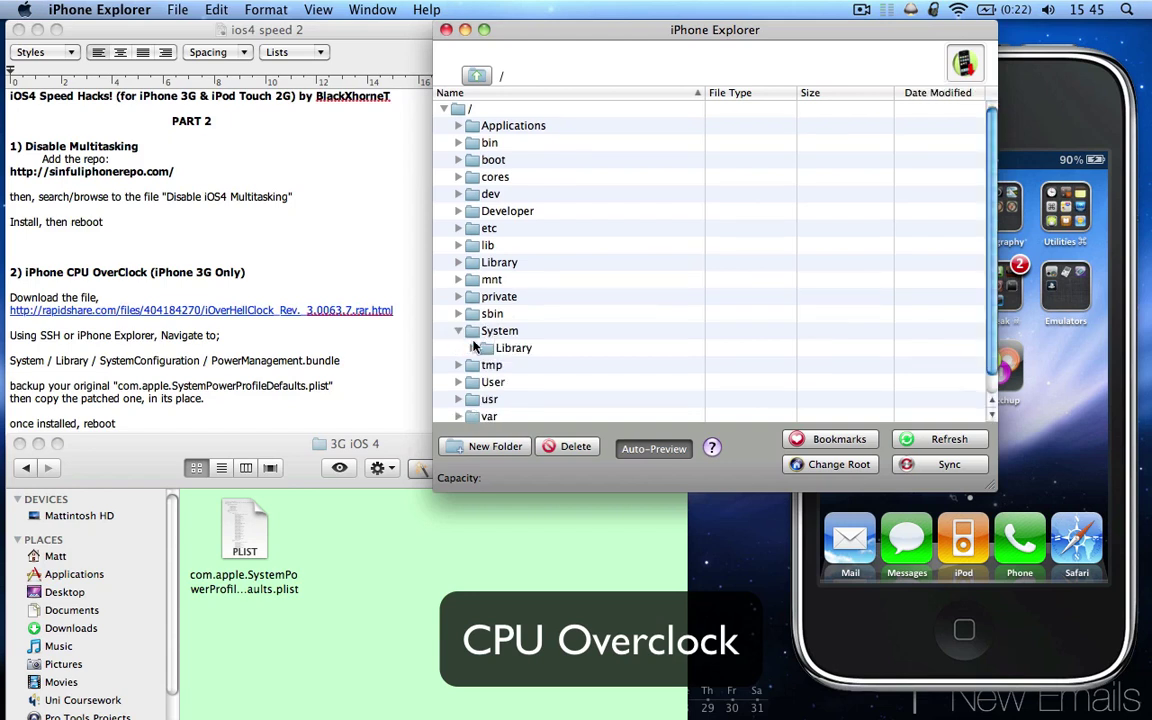
click(474, 348)
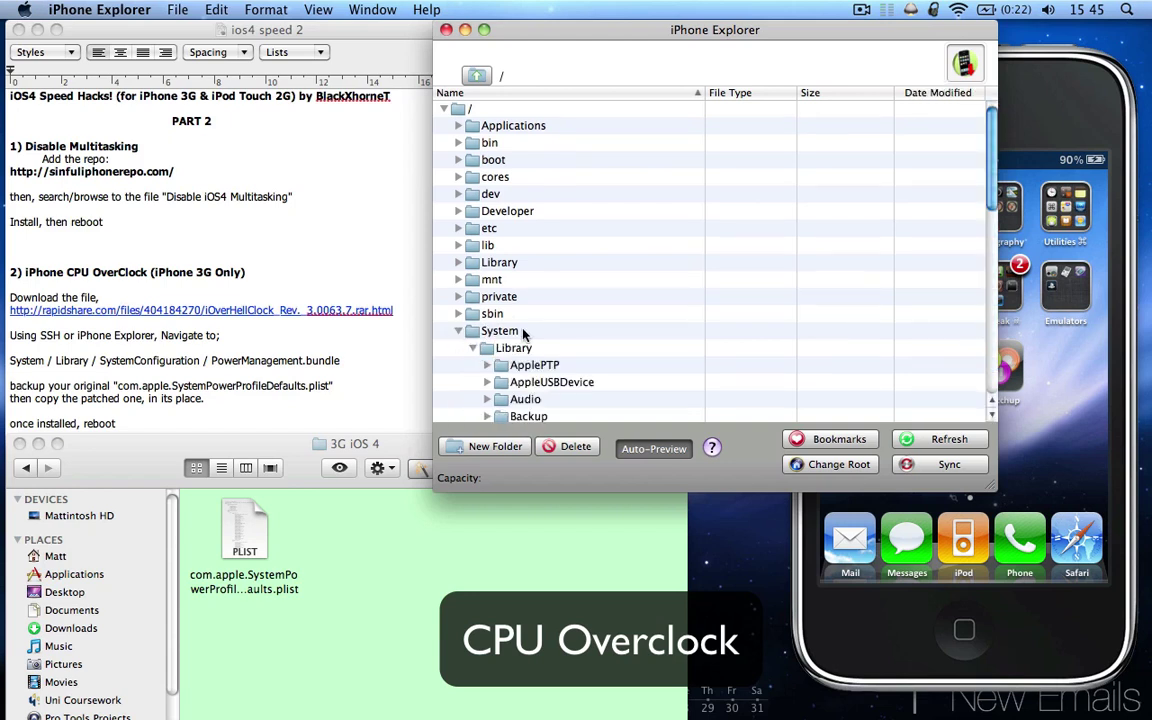
scroll(490, 320, down, 10)
scroll(527, 338, down, 3)
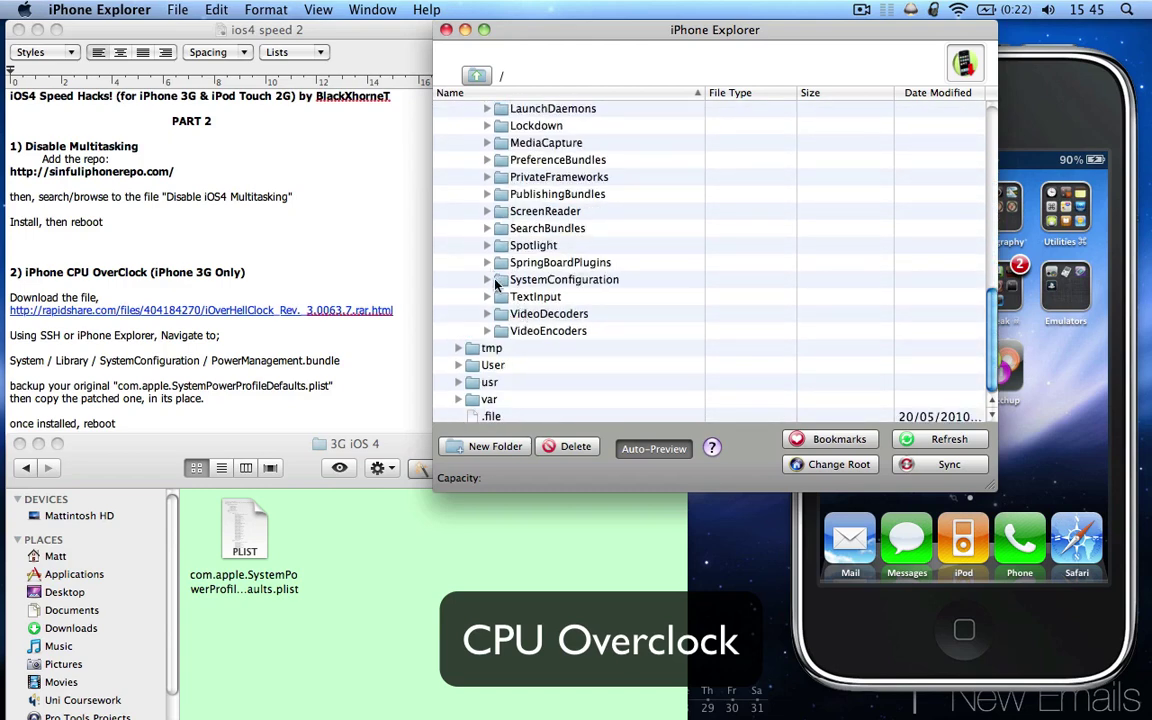
click(488, 281)
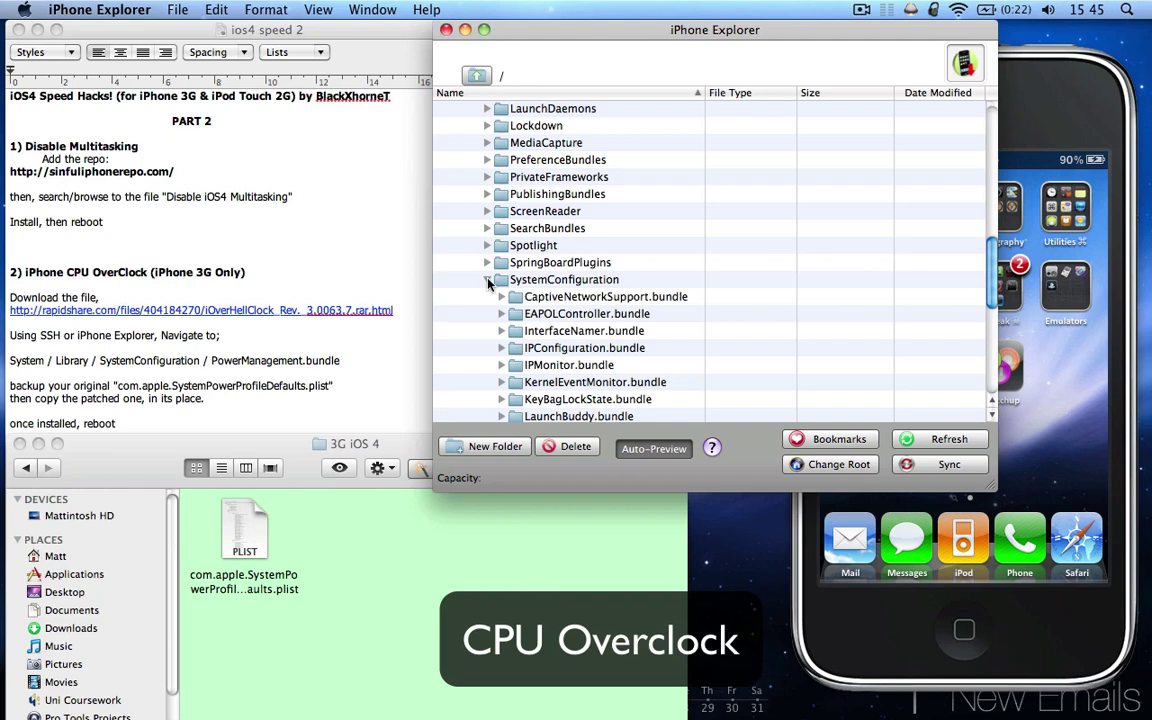
scroll(625, 290, down, 3)
scroll(634, 290, down, 5)
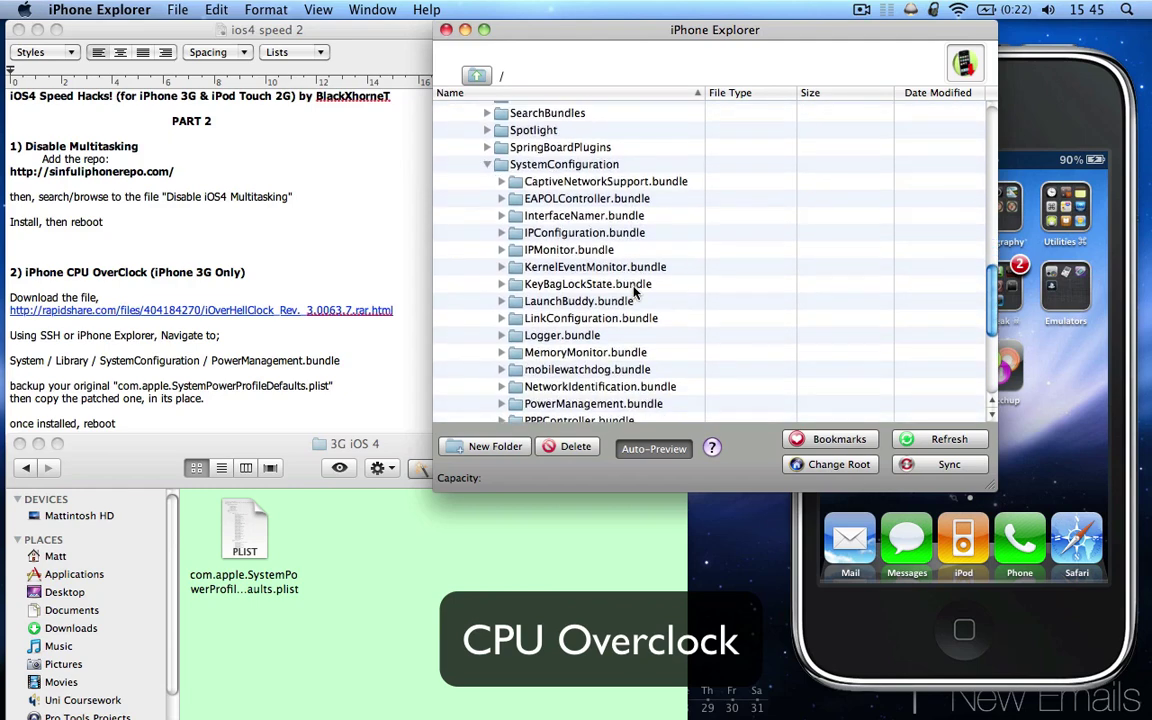
scroll(634, 290, down, 1)
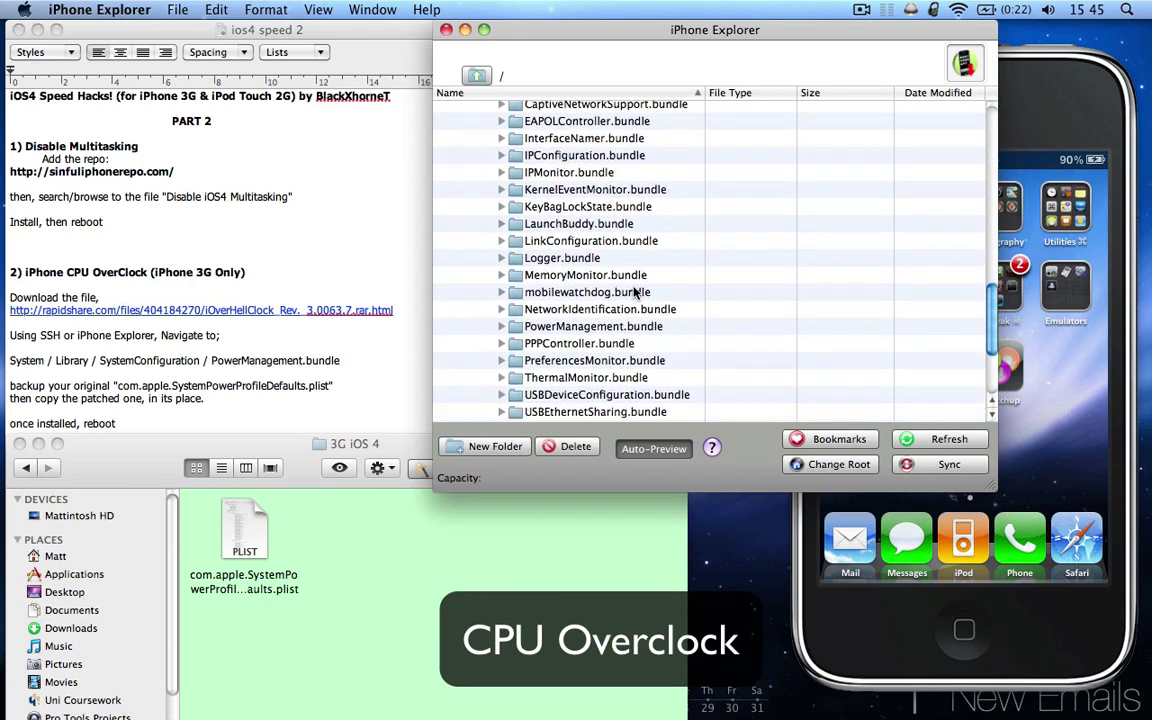
click(546, 328)
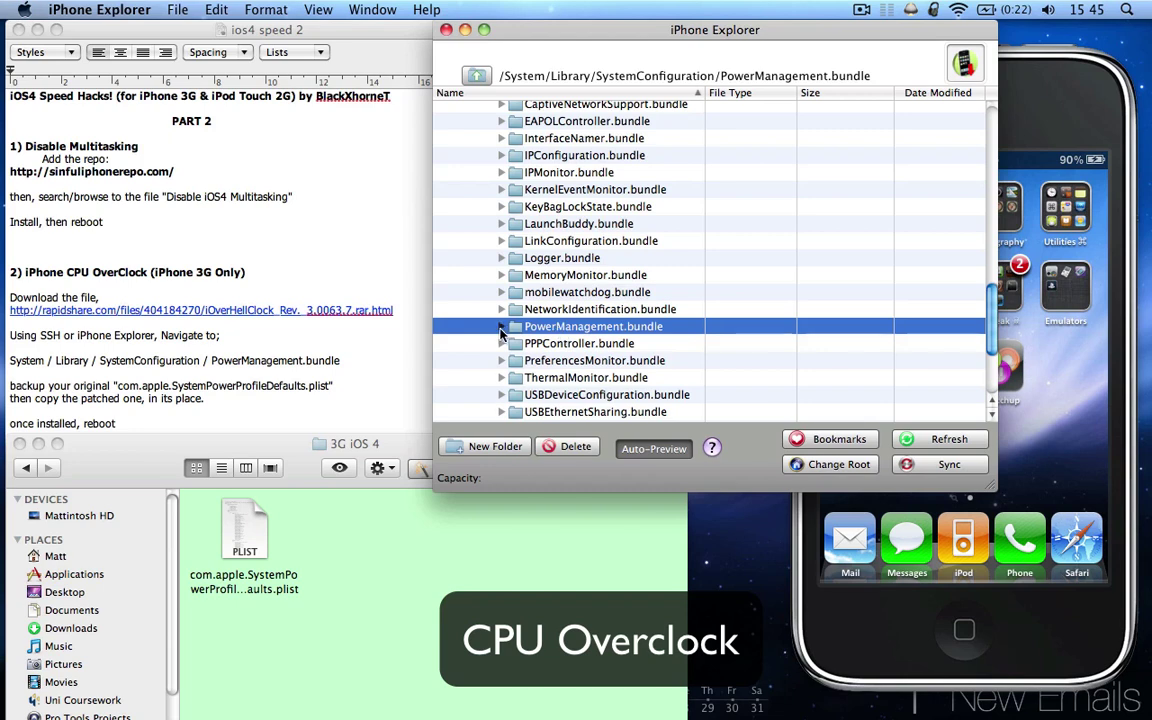
Expand PowerManagement.bundle and highlight the com.apple.SystemPowerProfileDefaults.plist name in the notes
click(501, 327)
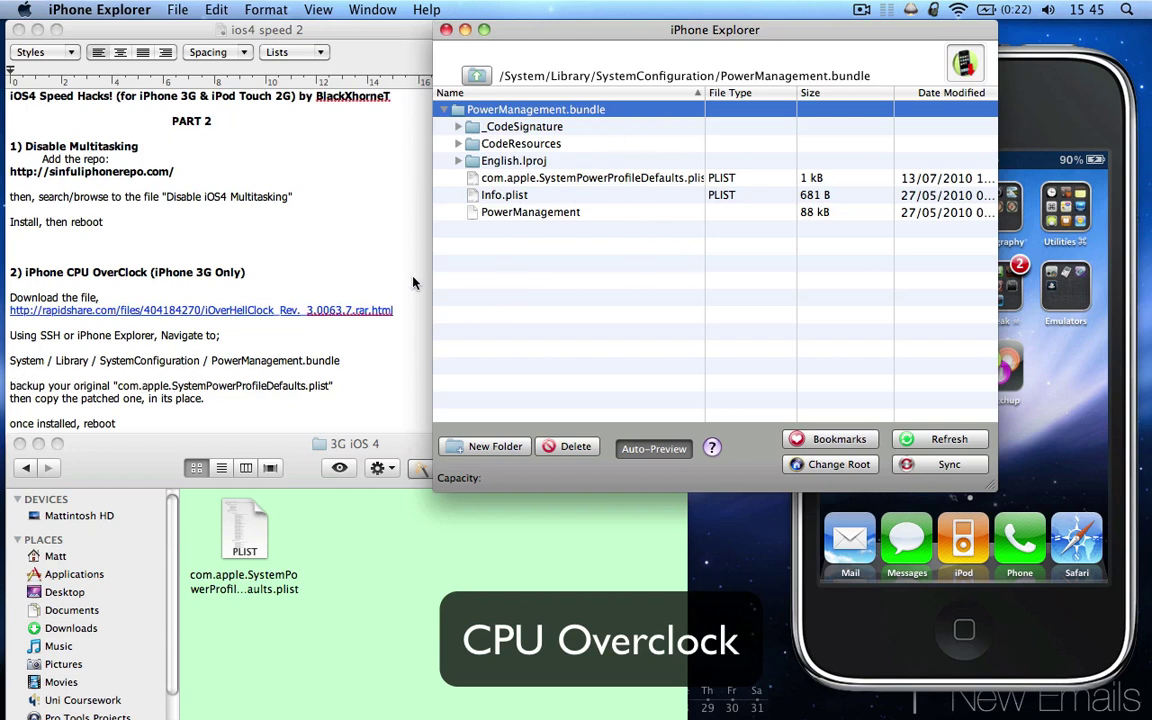
click(101, 407)
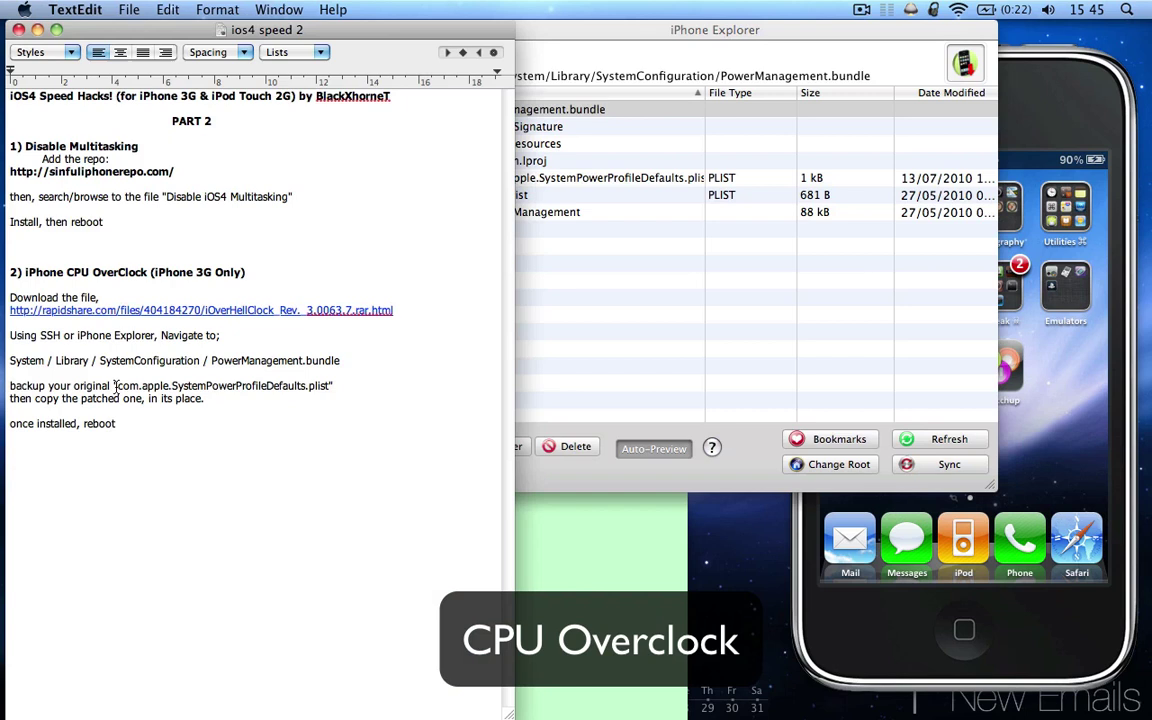
drag(113, 385, 329, 386)
Select the original plist in iPhone Explorer and widen the Name column to show full names
click(591, 371)
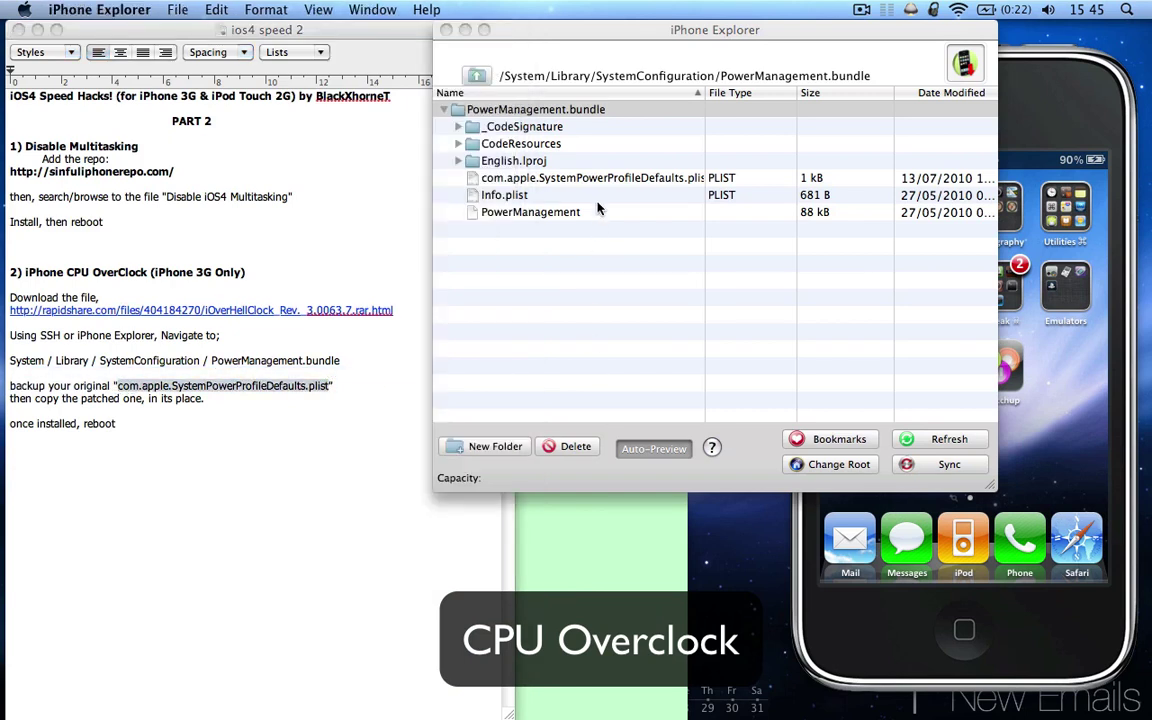
click(560, 177)
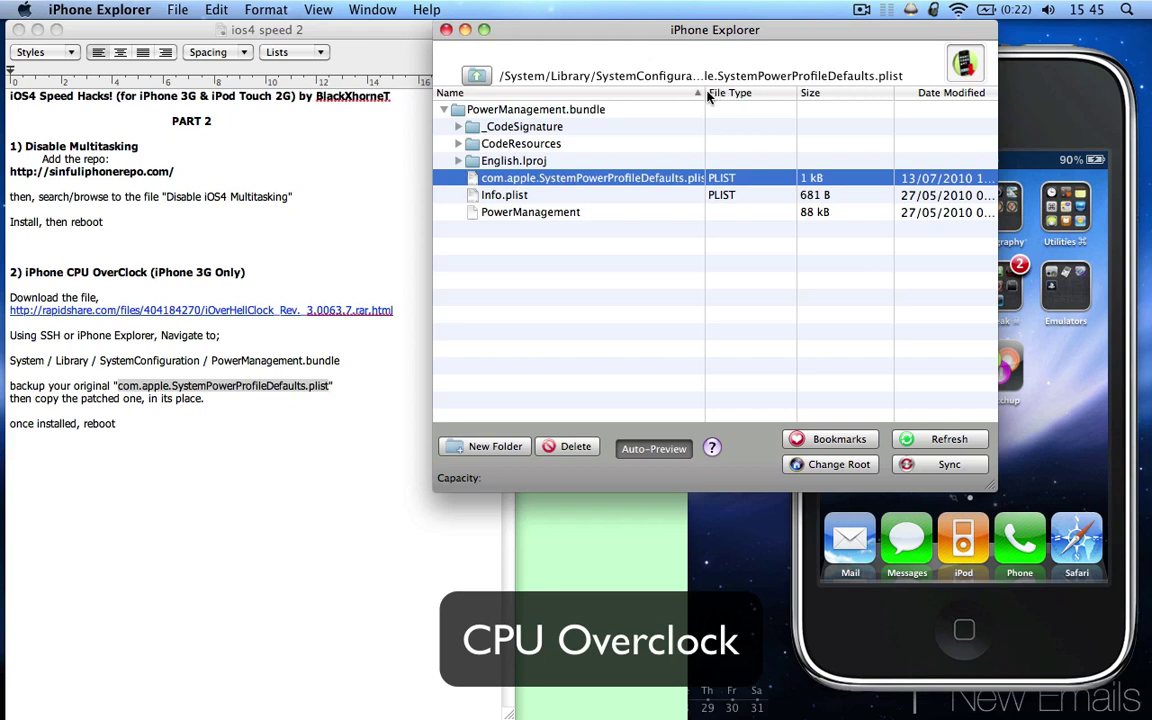
drag(705, 92, 744, 92)
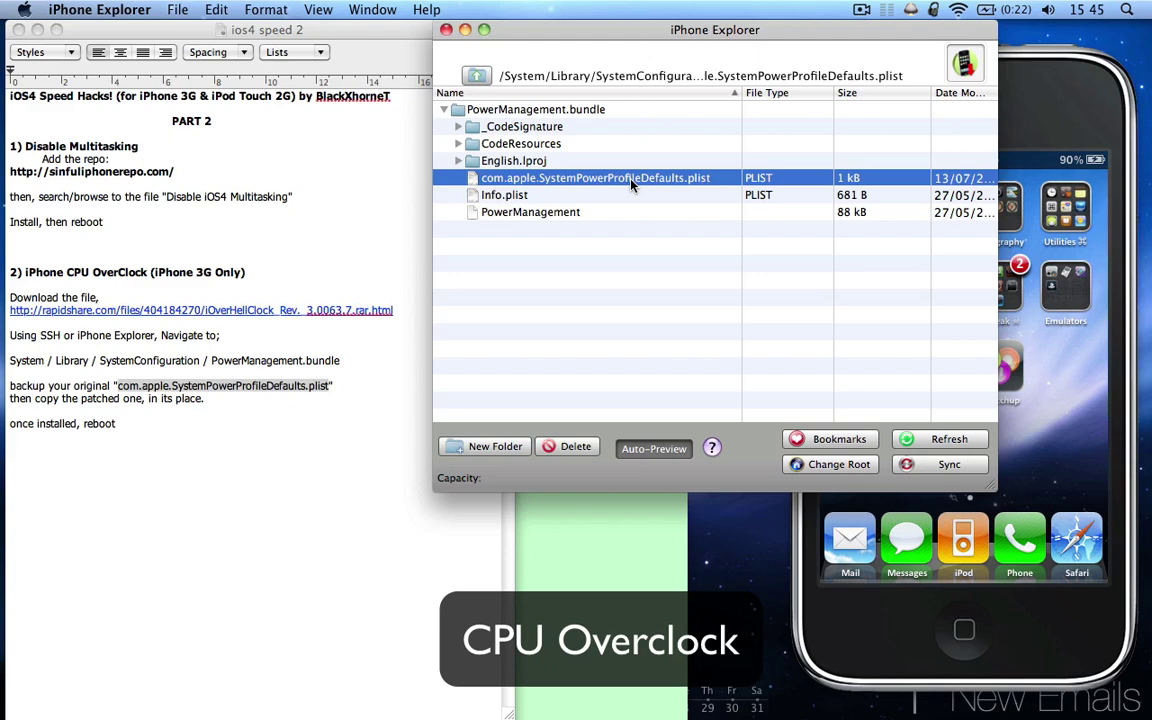
Back up the phone's original plist into the iOverHellClock Rev. 3.0063.7 folder on the Mac
click(600, 540)
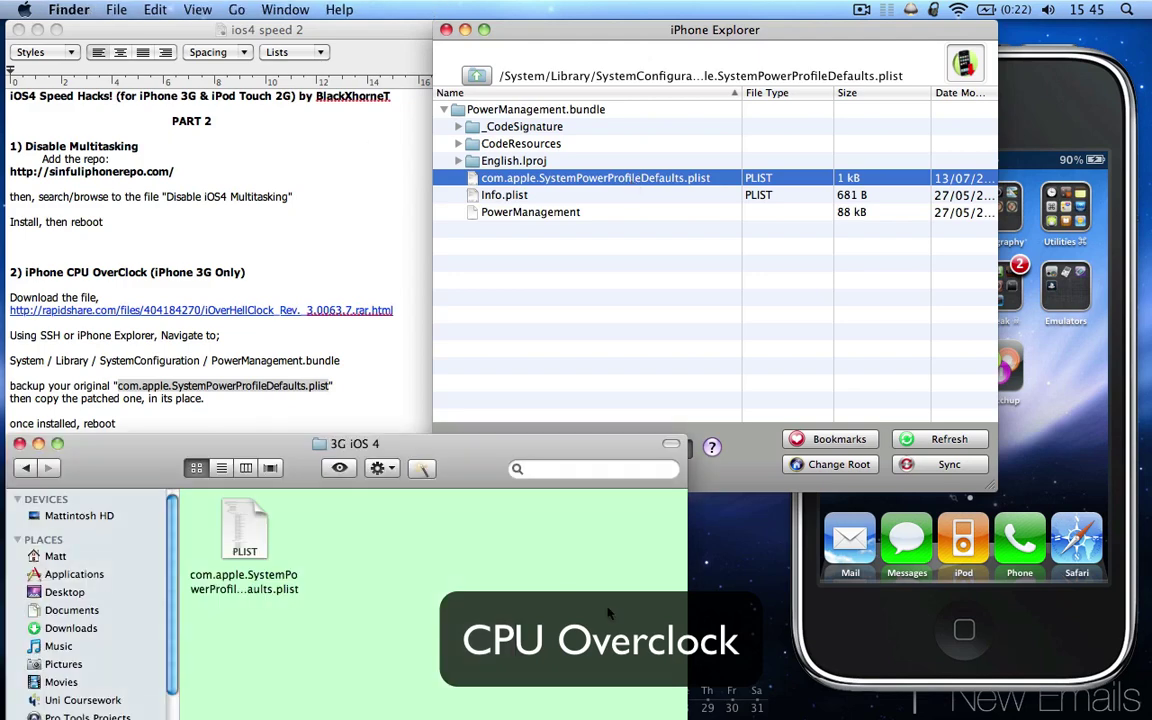
click(25, 467)
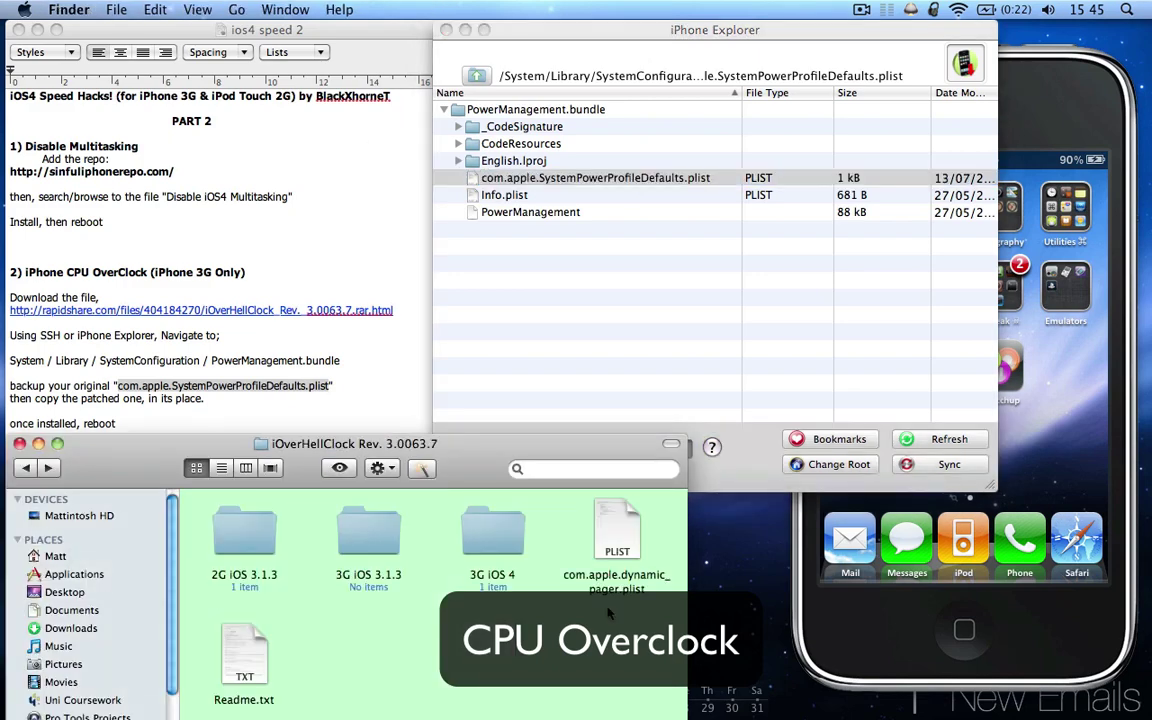
click(630, 519)
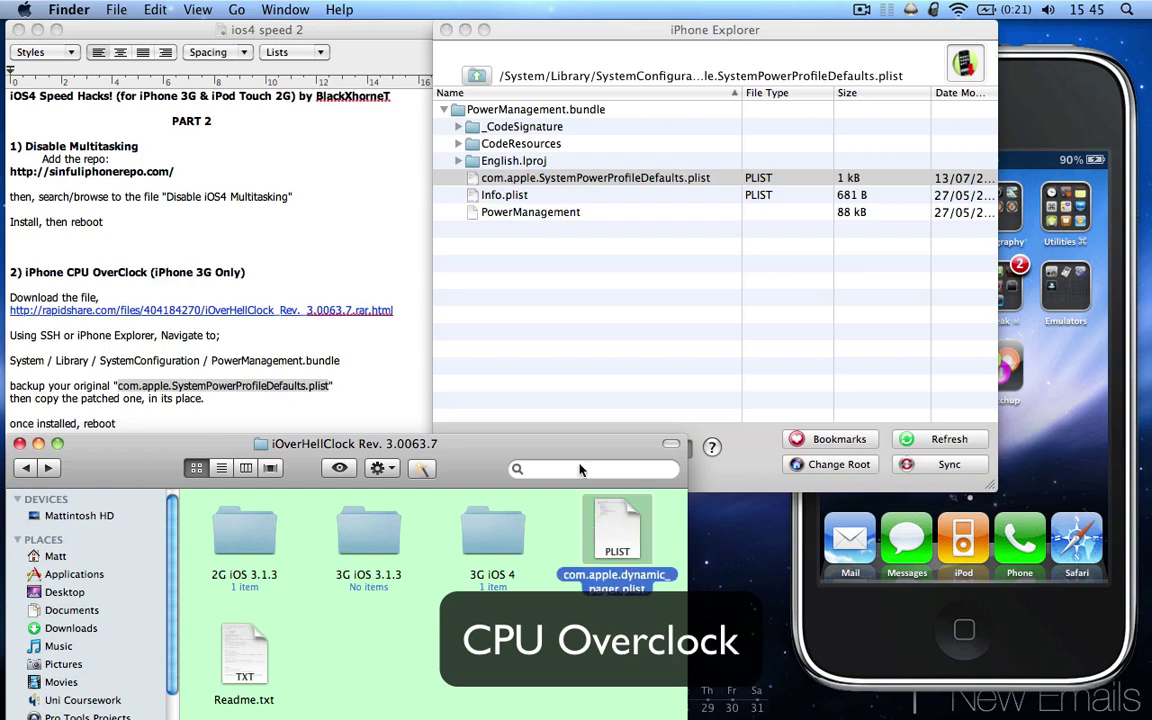
drag(497, 180, 585, 275)
click(550, 178)
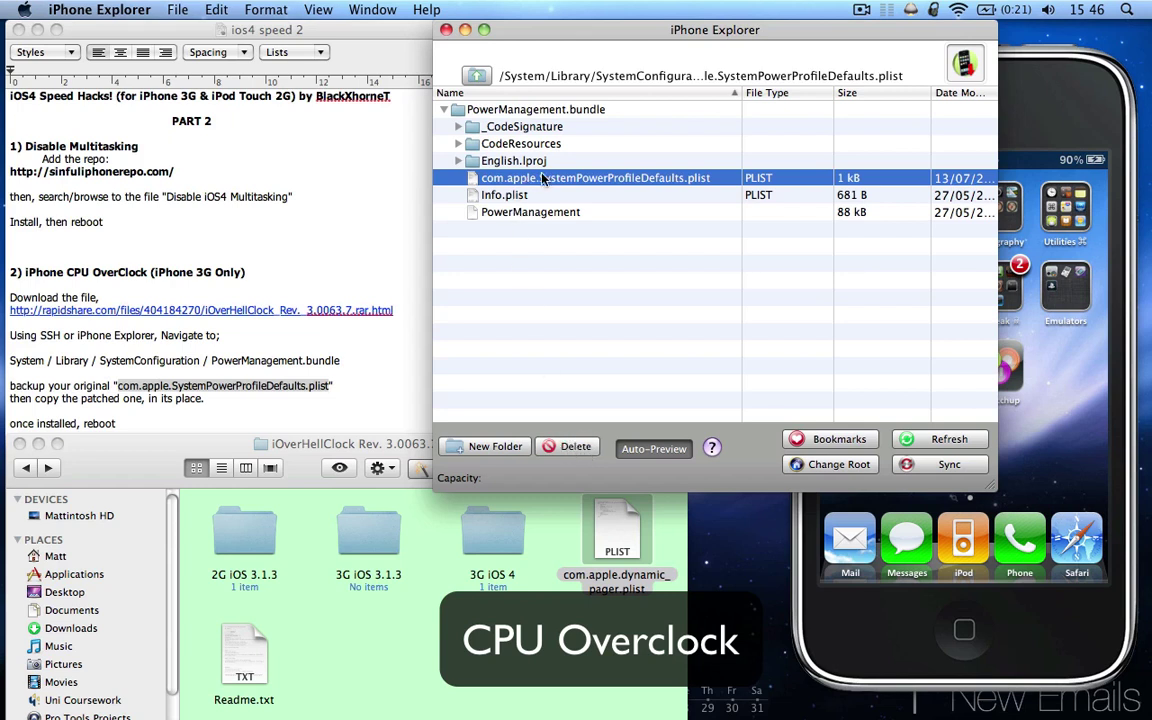
Reopen the 3G iOS 4 folder and select the patched com.apple.SystemPowerProfileDefaults.plist
click(601, 678)
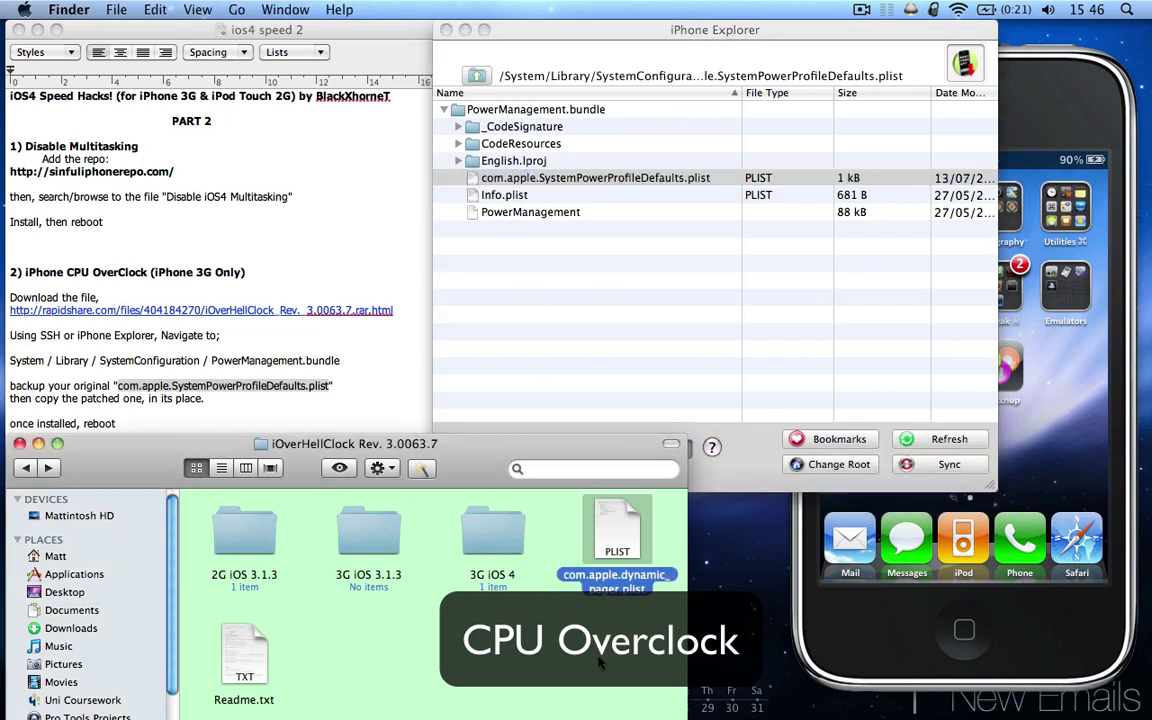
double_click(502, 535)
click(220, 545)
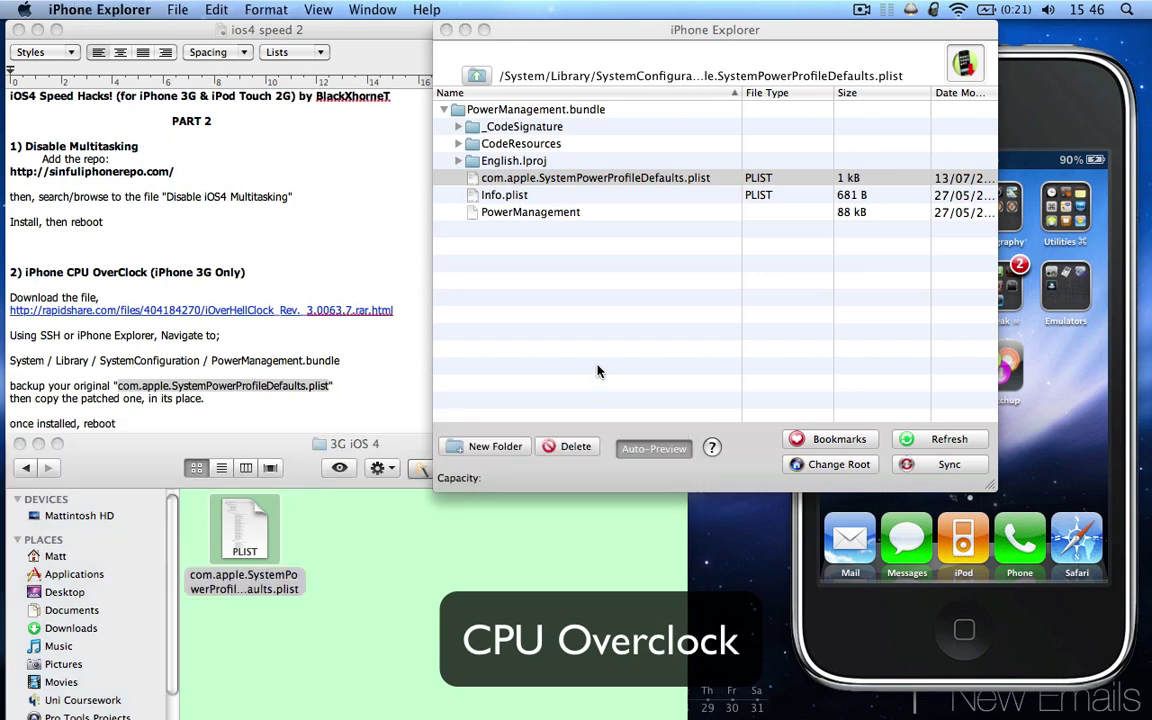
click(610, 178)
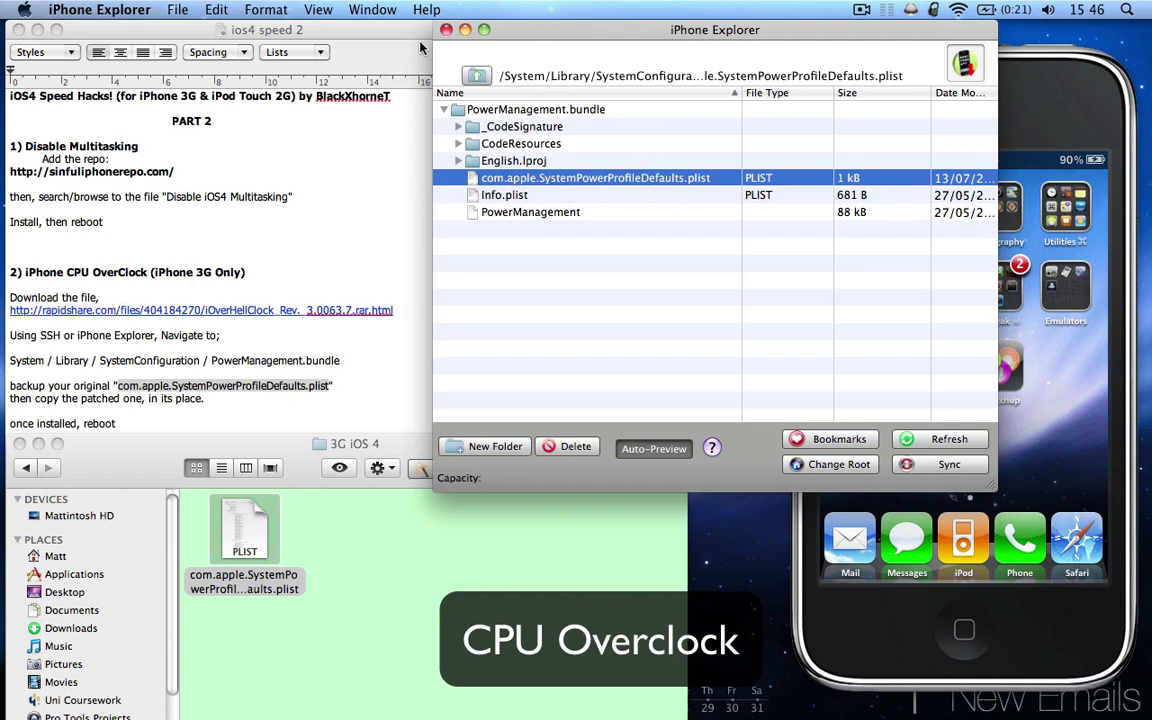
Close iPhone Explorer and the 3G iOS 4 Finder window, returning to the ios4 speed 2 notes
click(446, 30)
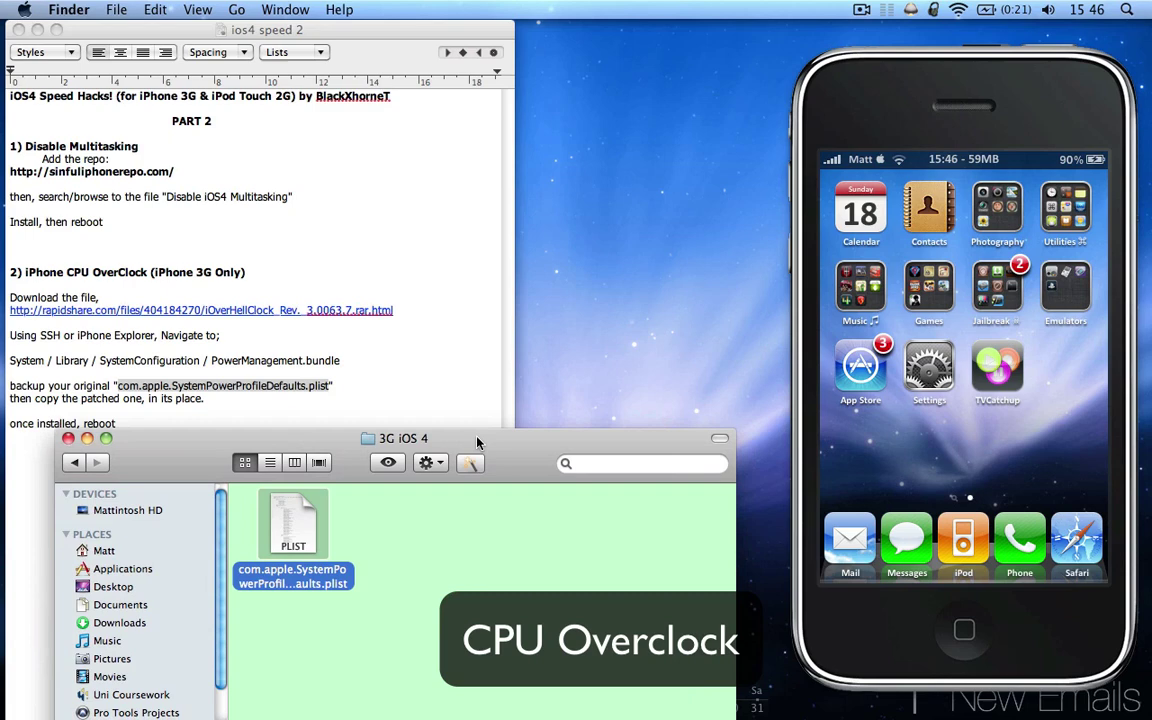
key(super+w)
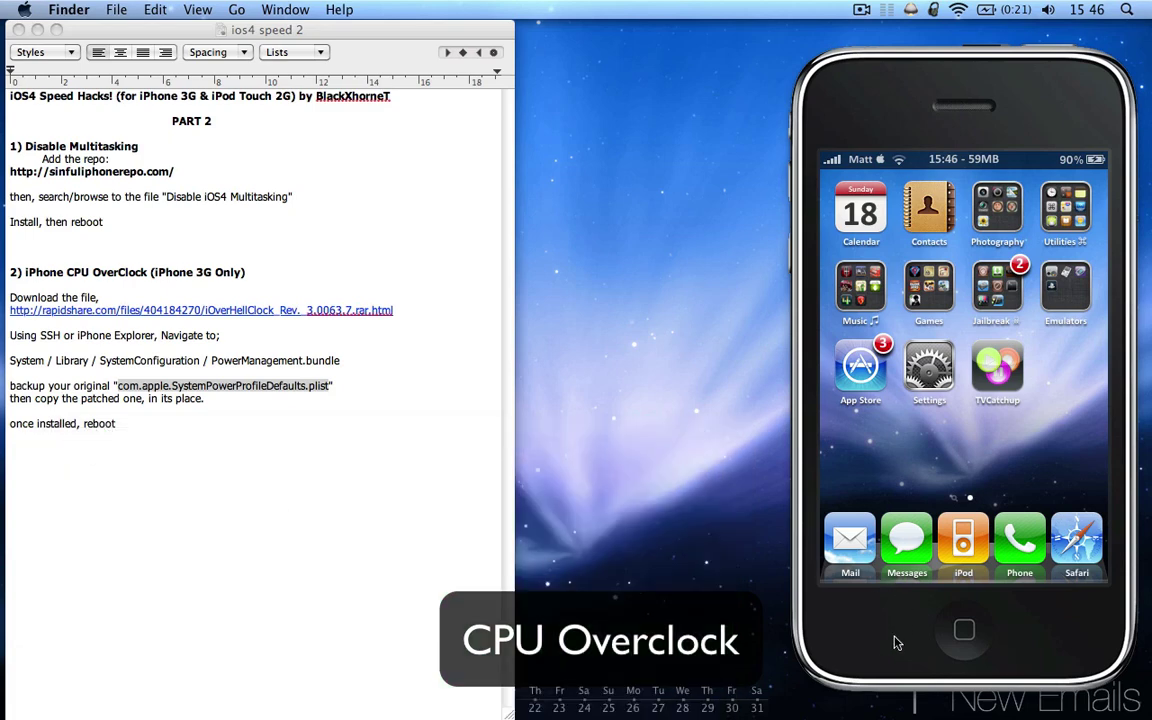
click(394, 565)
click(394, 563)
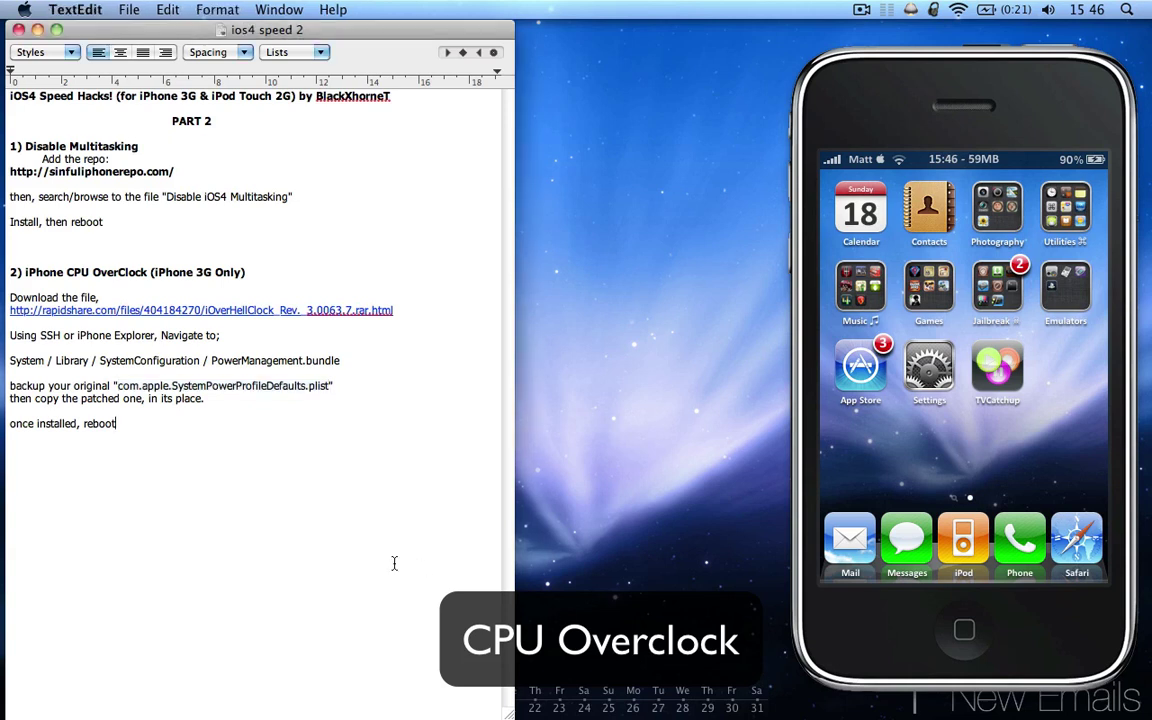